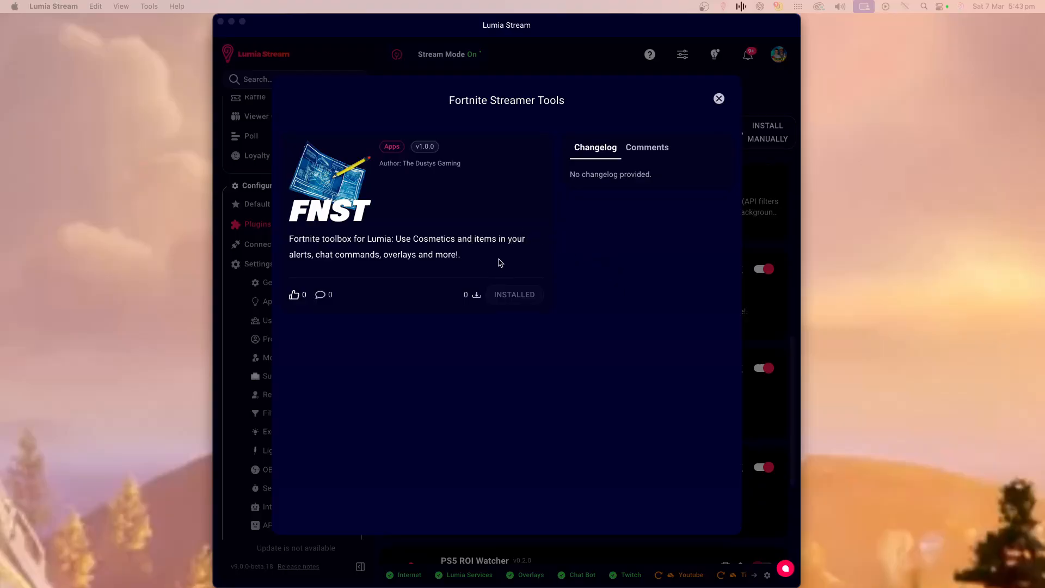
Close the Fortnite Streamer Tools plugin details dialog.
click(718, 100)
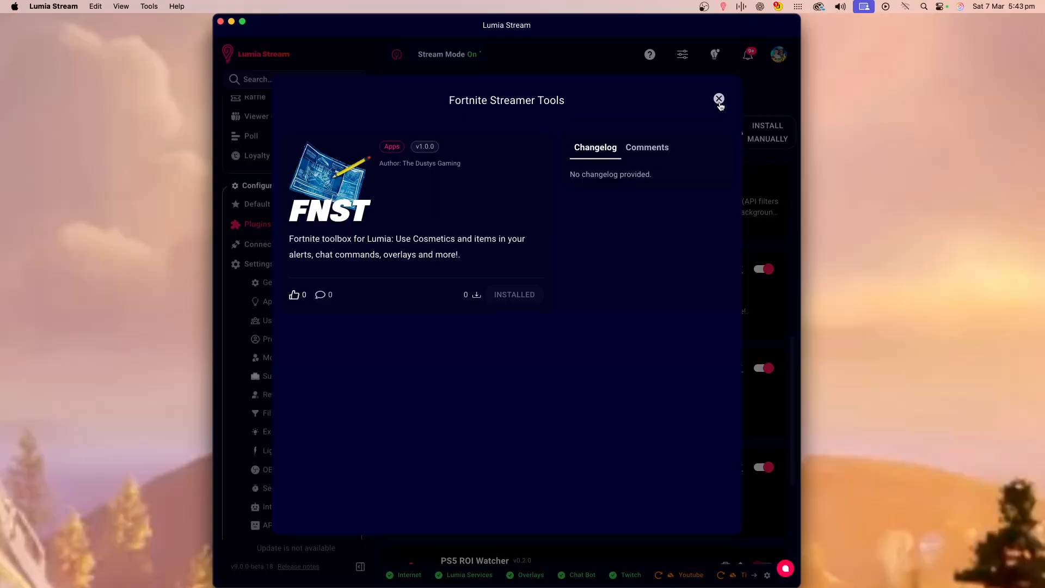
click(719, 100)
Open the TikTok Follower base alert for editing.
scroll(340, 237, up, 2)
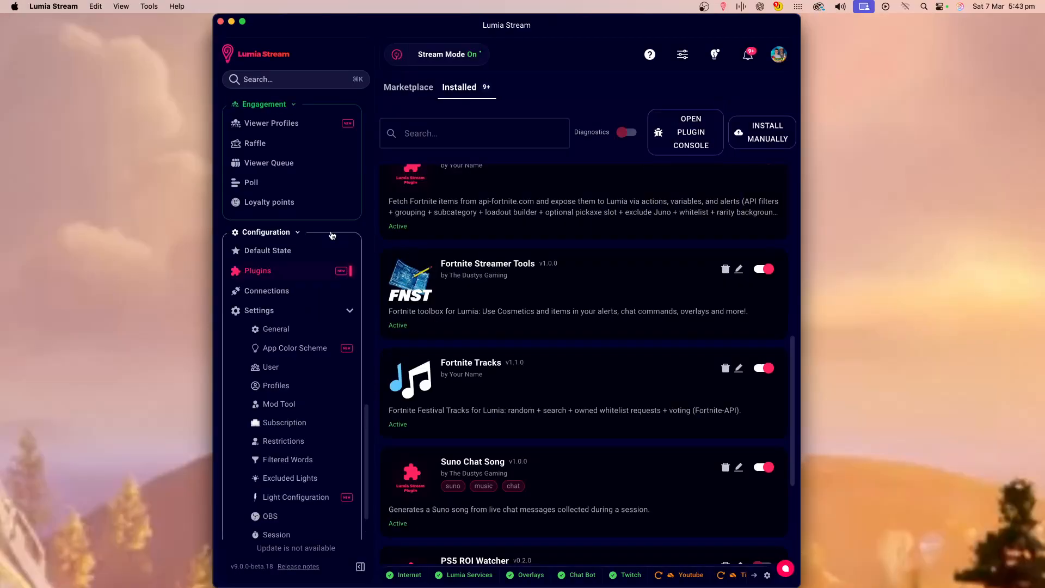
scroll(333, 235, down, 10)
scroll(332, 235, up, 15)
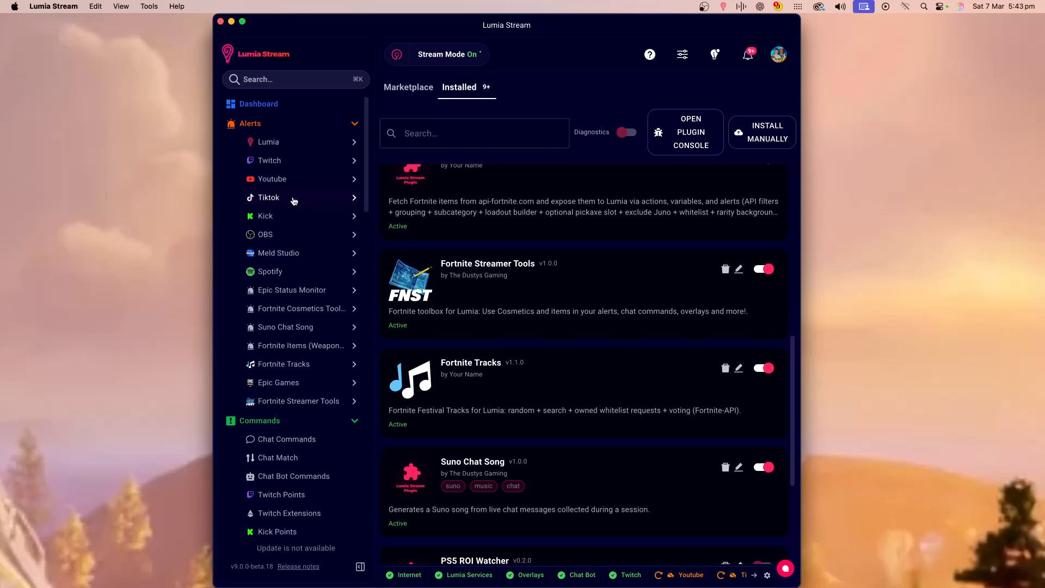
click(287, 201)
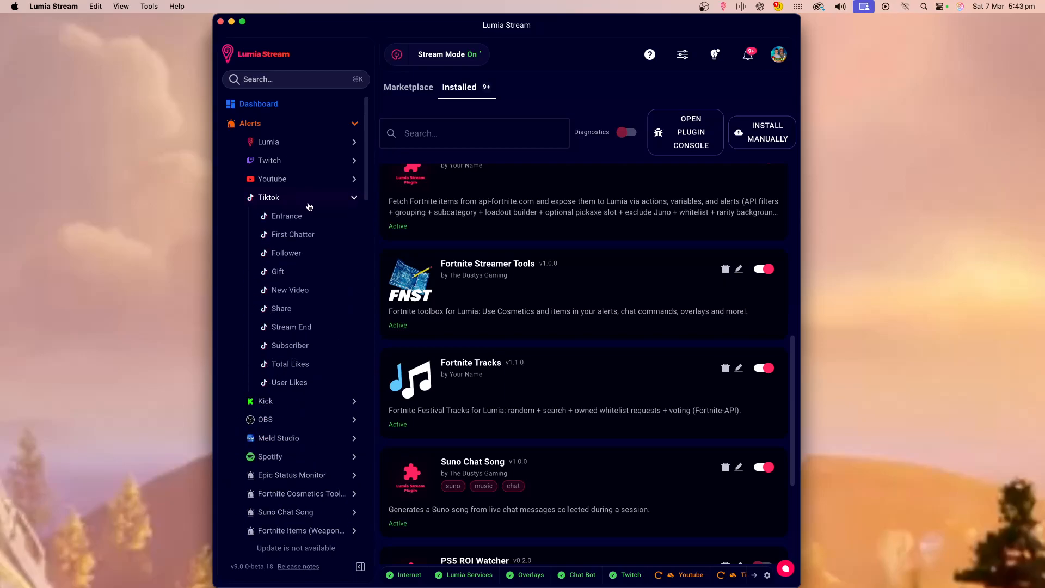
click(307, 258)
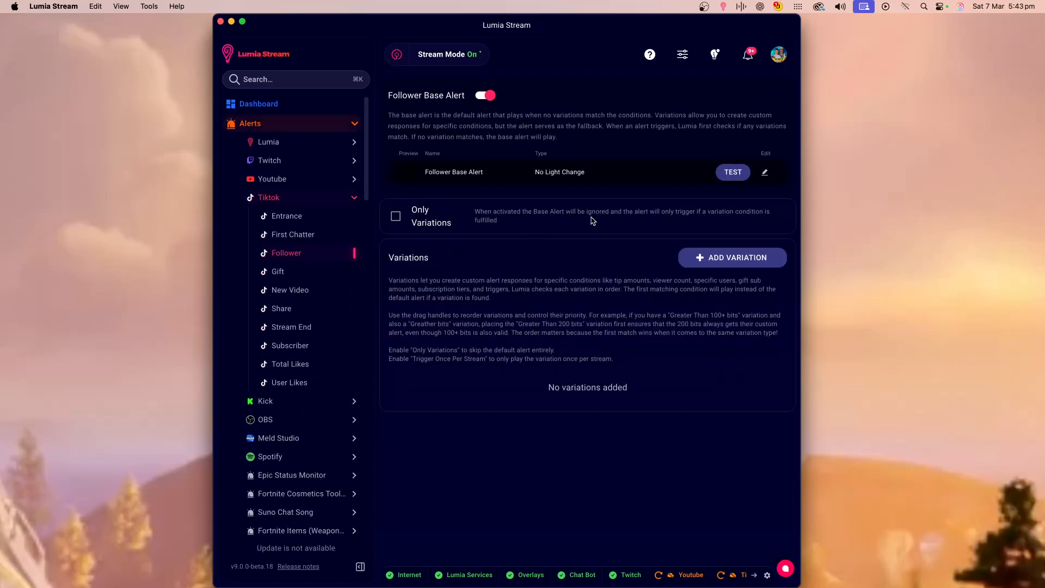
click(764, 174)
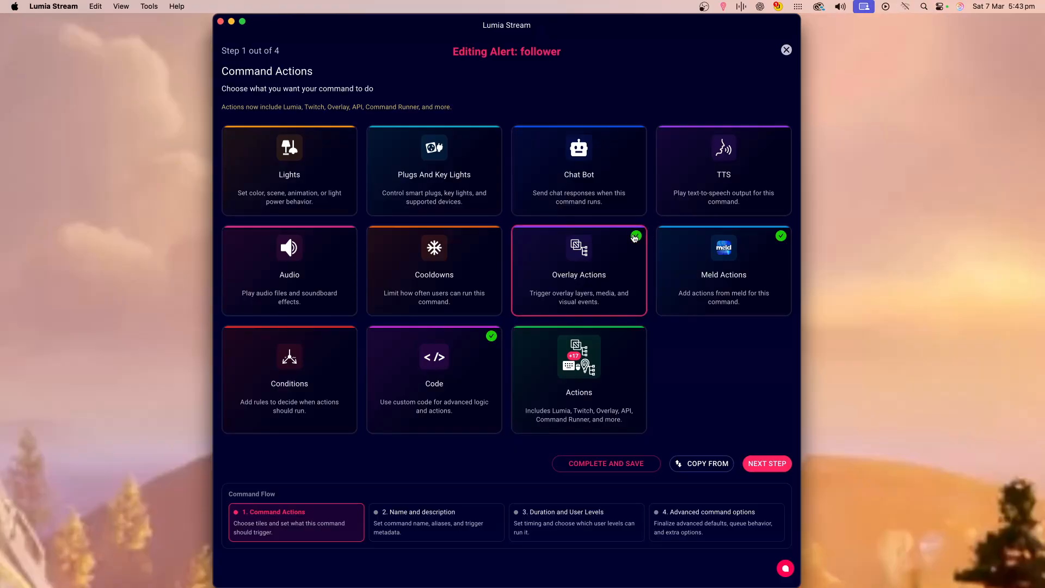
Start a new Fortnite Streamer Tools action of type Random Cosmetic (Smart Random).
click(620, 358)
click(540, 141)
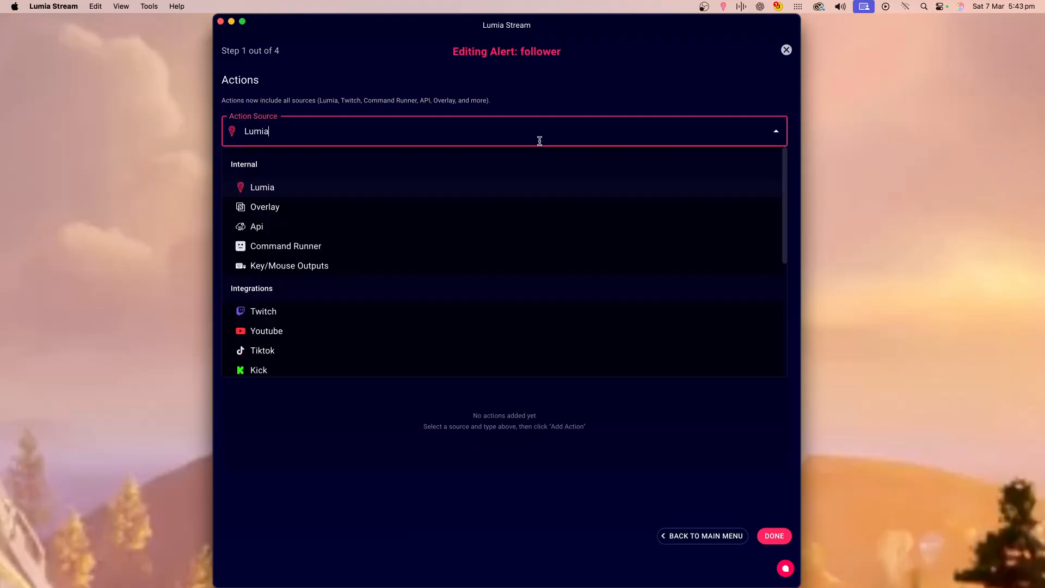
scroll(501, 245, down, 5)
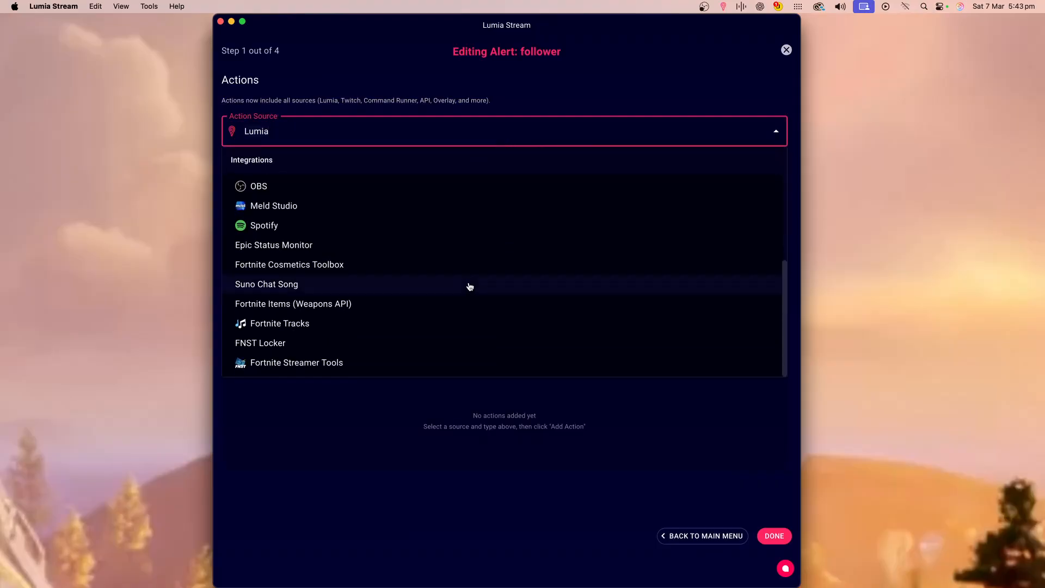
click(322, 364)
click(284, 172)
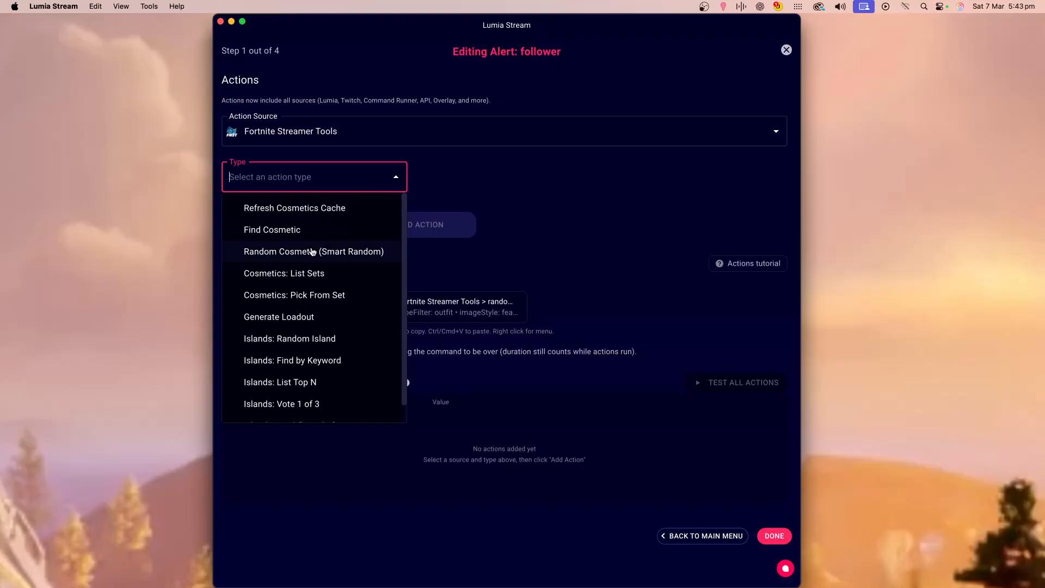
click(334, 253)
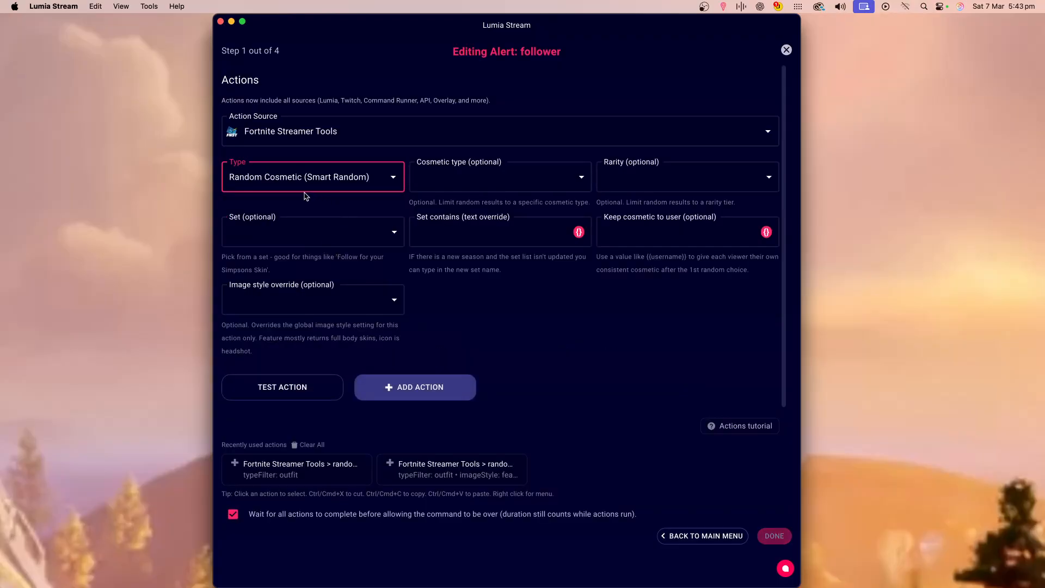
Limit the random cosmetic to the Outfit type and set the Set filter to Any.
click(508, 187)
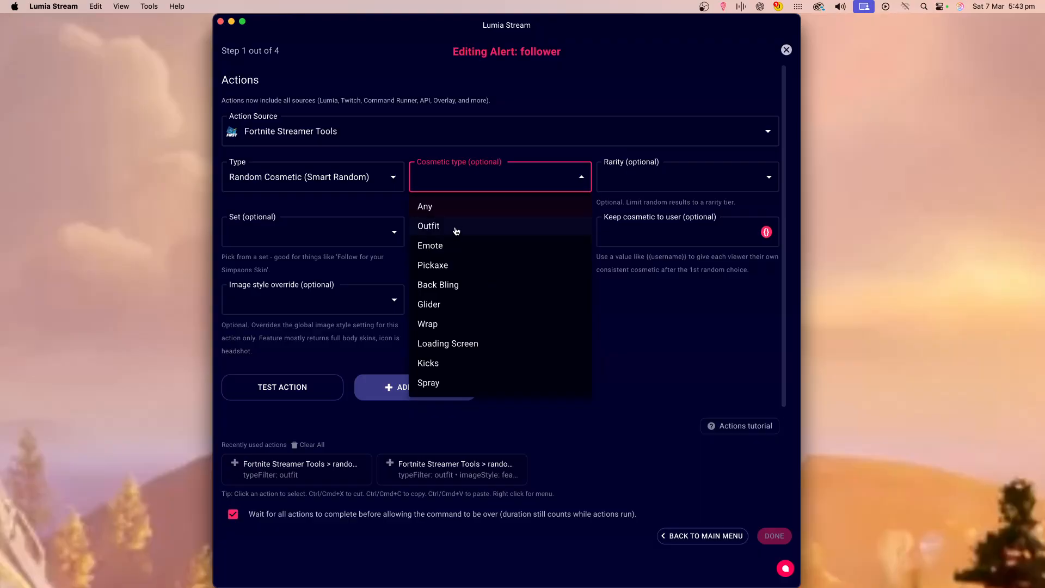
click(456, 226)
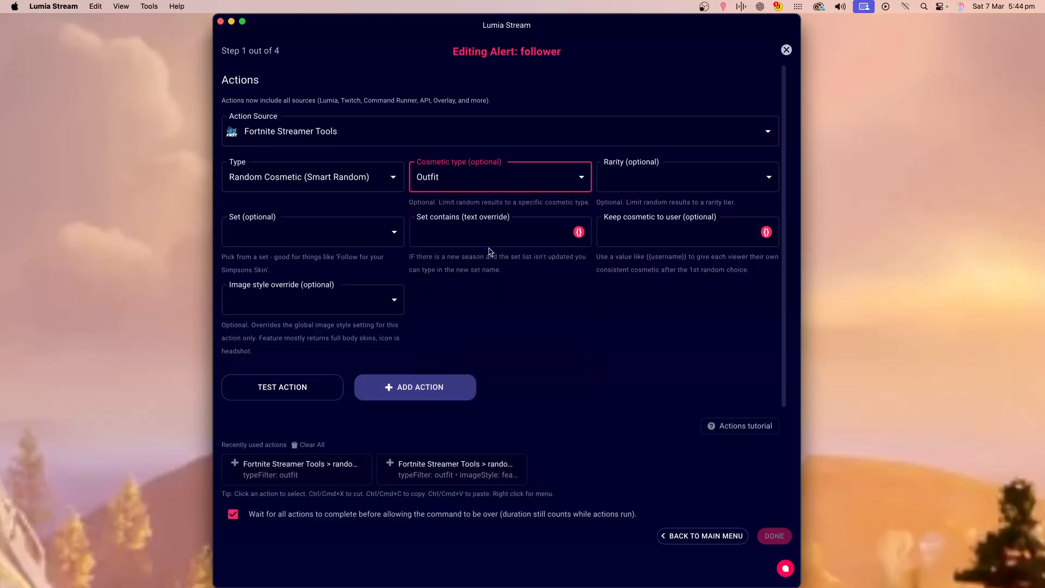
click(644, 189)
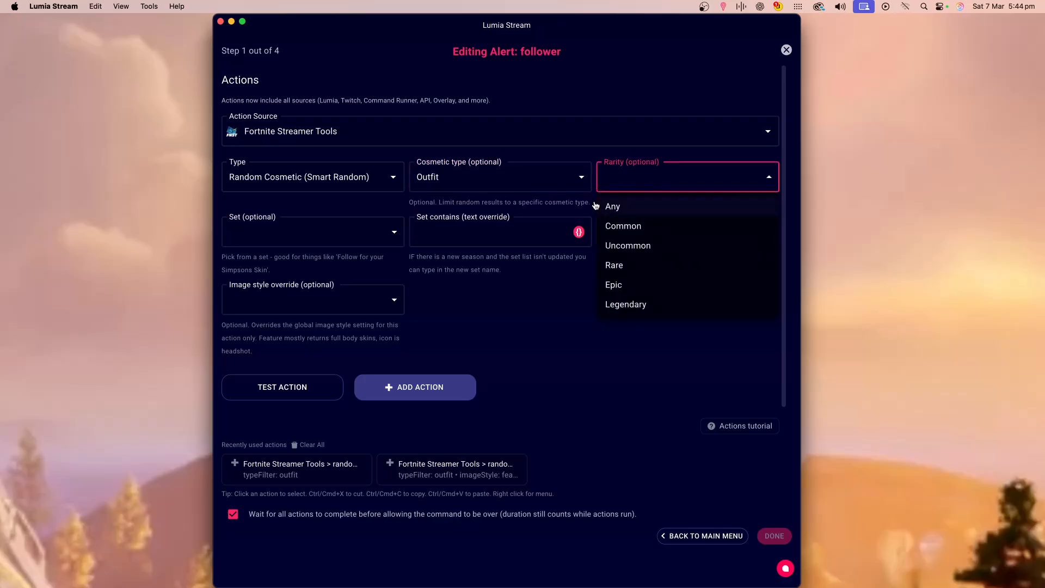
click(306, 237)
click(306, 236)
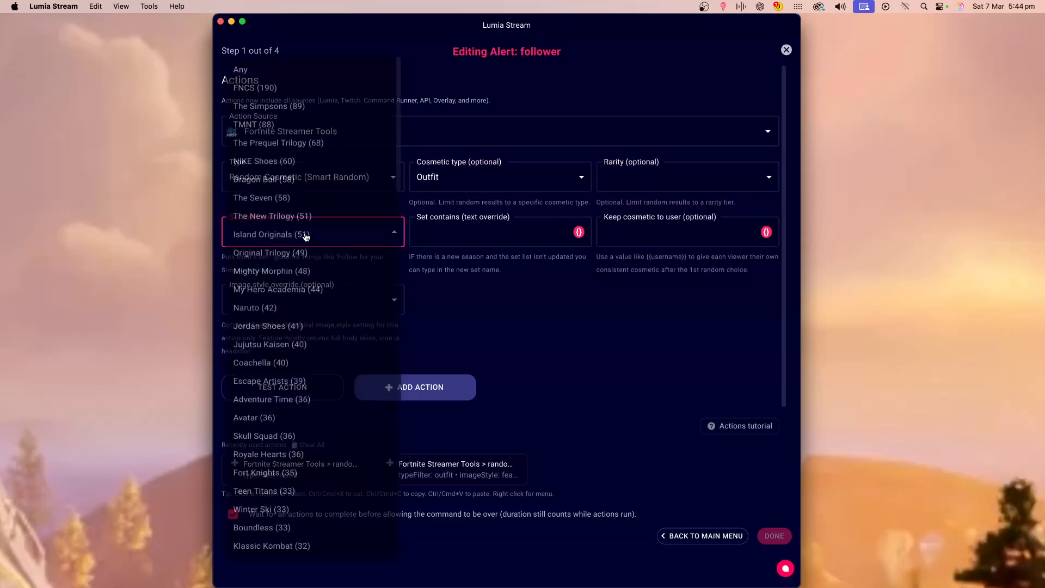
click(294, 98)
click(326, 239)
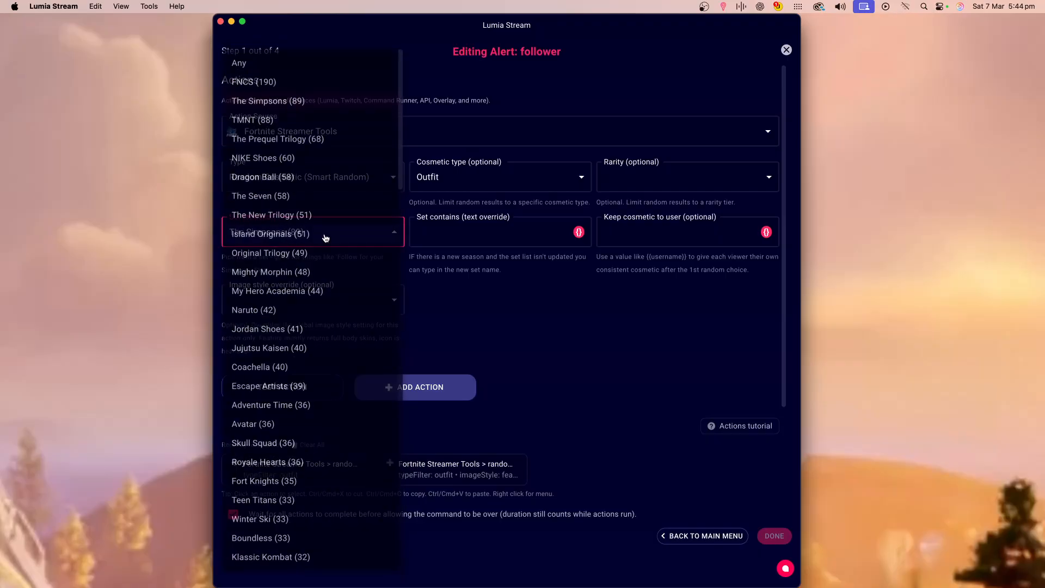
click(274, 62)
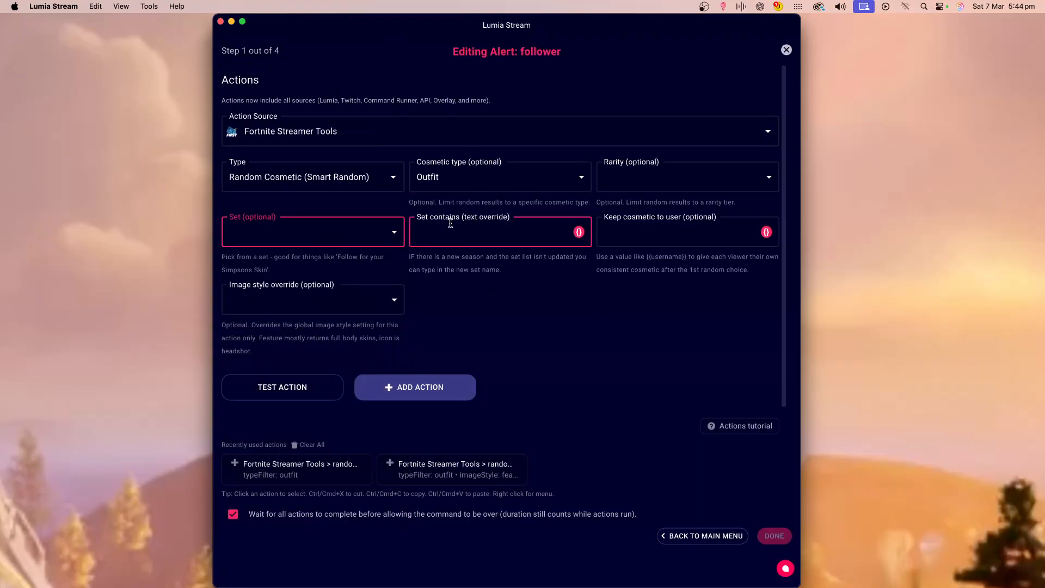
Add the random outfit action, complete and save the follower alert, and refresh.
click(448, 395)
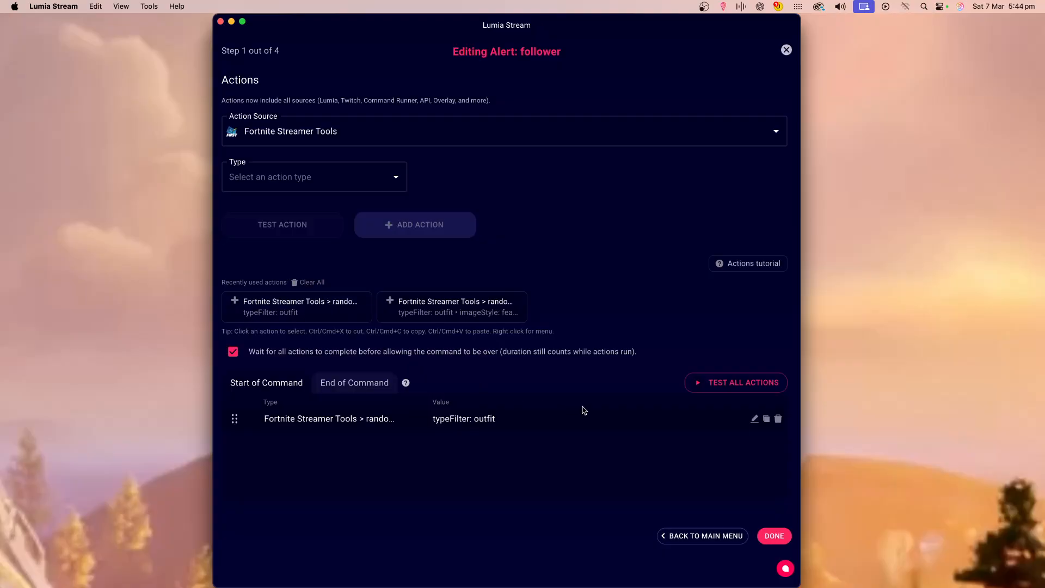
click(775, 537)
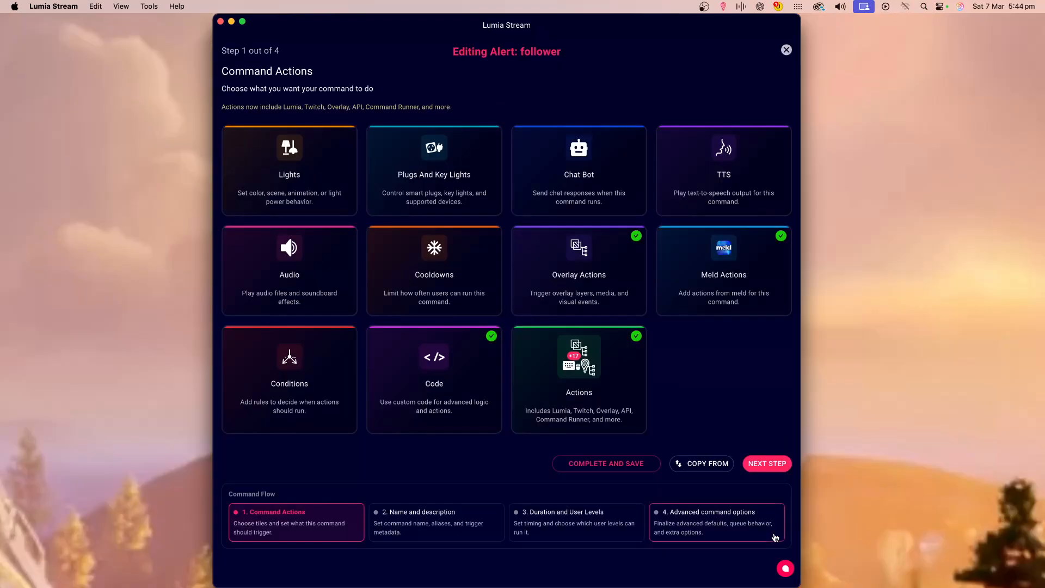
click(624, 469)
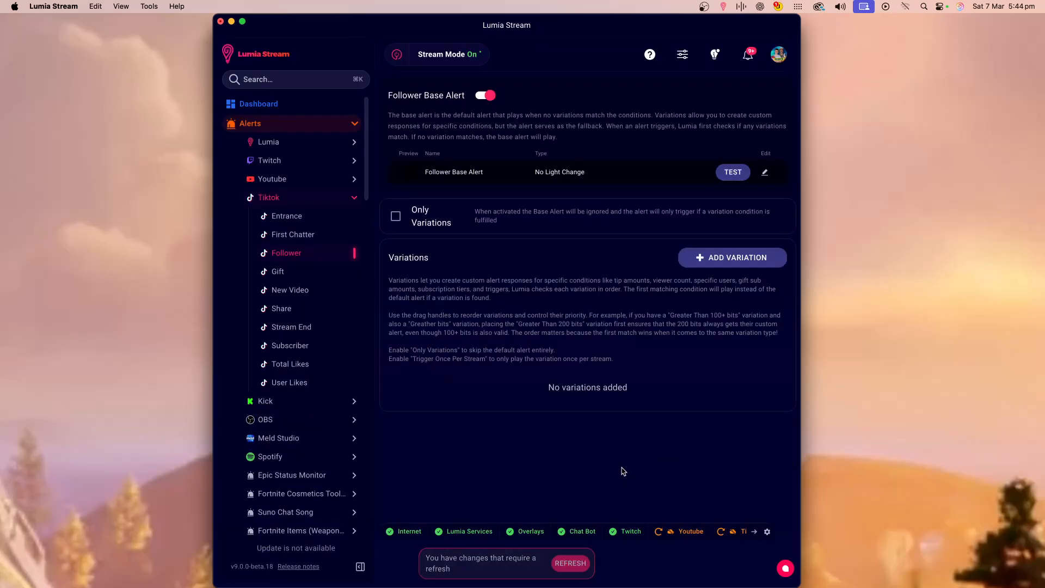
click(571, 564)
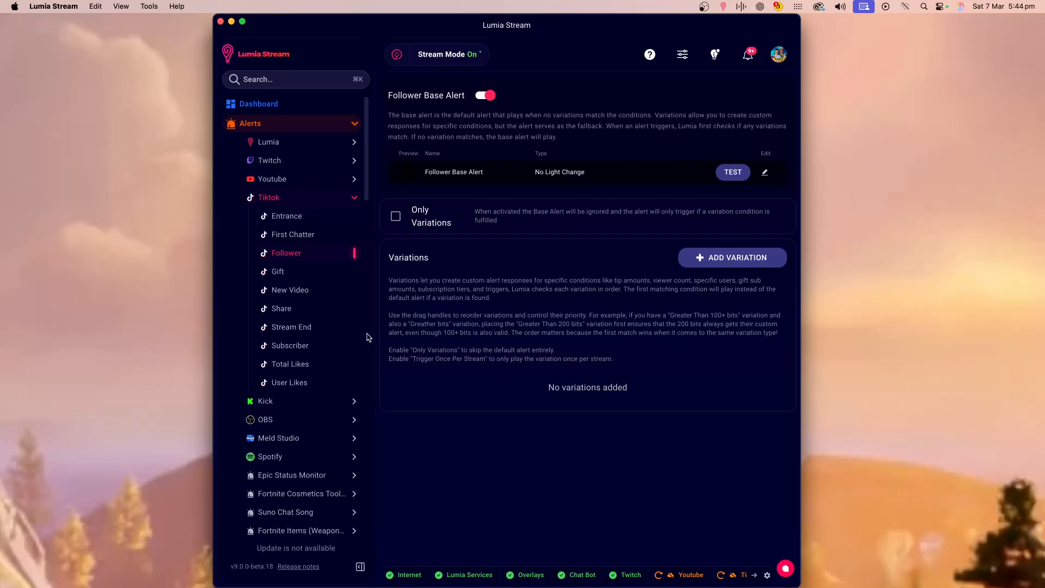
Create a new overlay named alerts1 with the Tiktok (1080x1920) resolution.
scroll(338, 297, down, 10)
scroll(338, 297, down, 10)
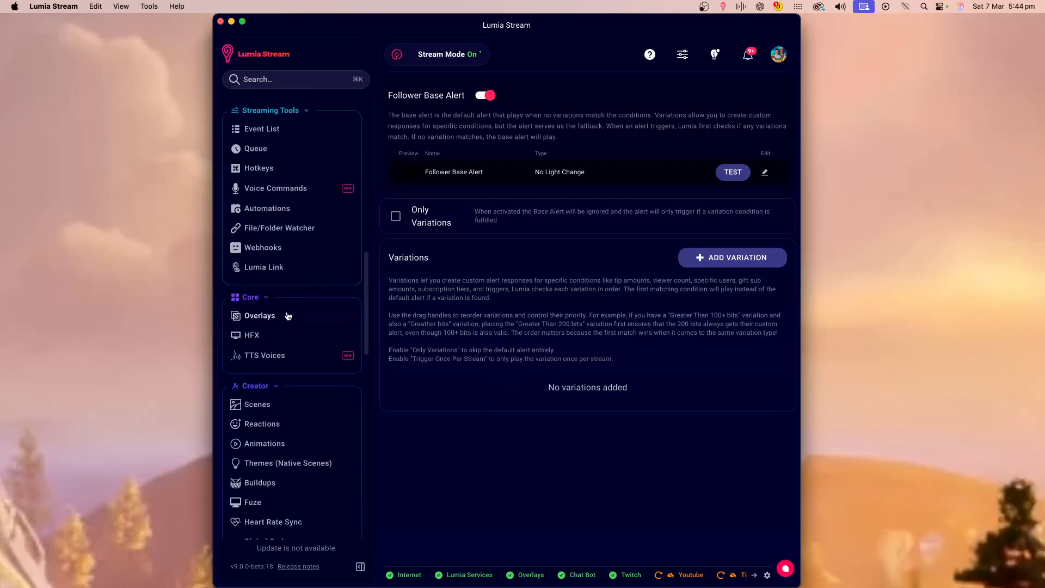
click(290, 319)
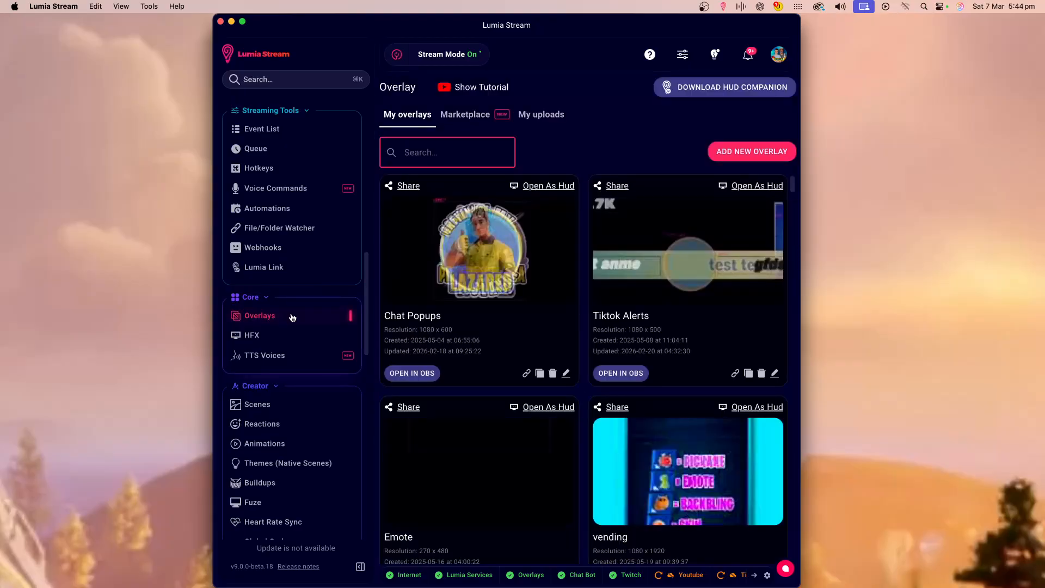
click(729, 163)
click(548, 231)
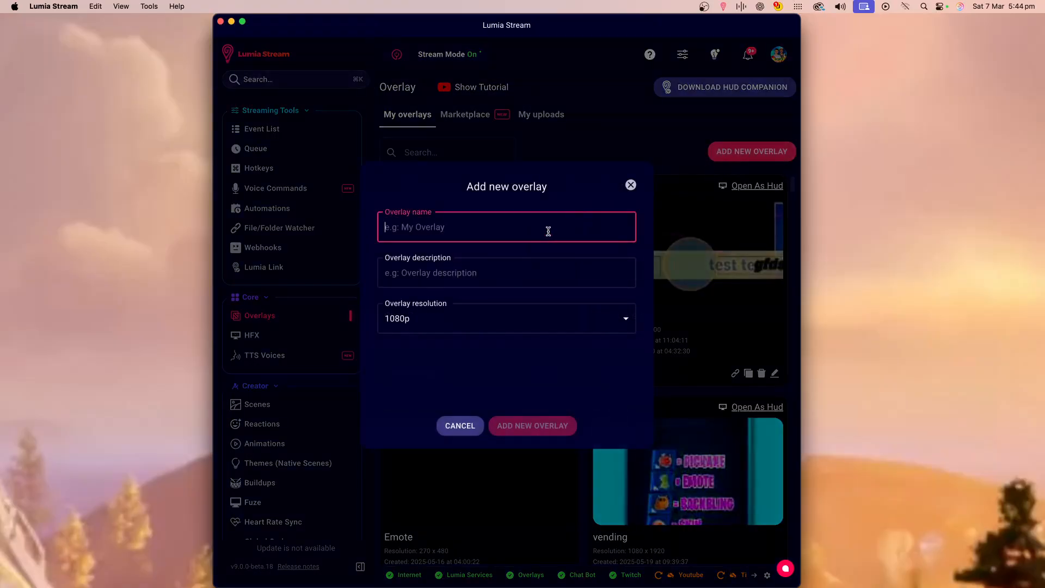
text(fl)
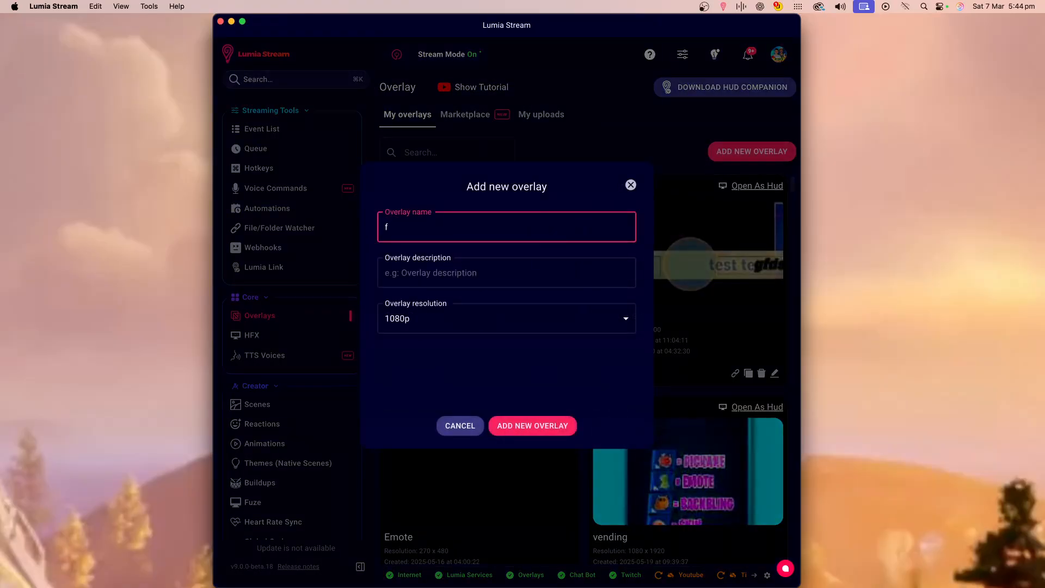
key(BackSpace)
key(BackSpace)
text(al)
click(533, 324)
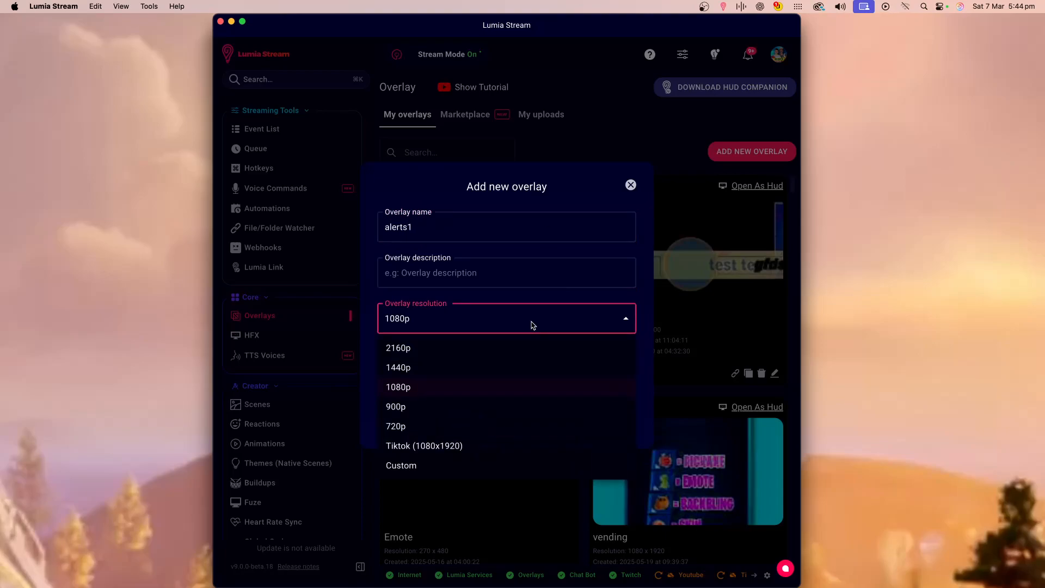
click(498, 444)
click(523, 427)
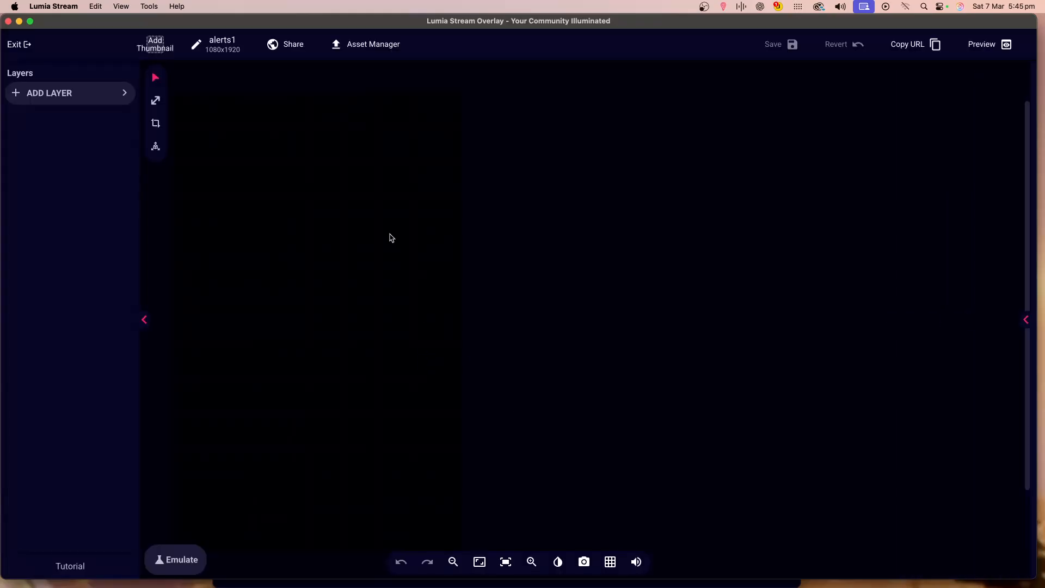
Add an Alert layer to the overlay.
click(82, 94)
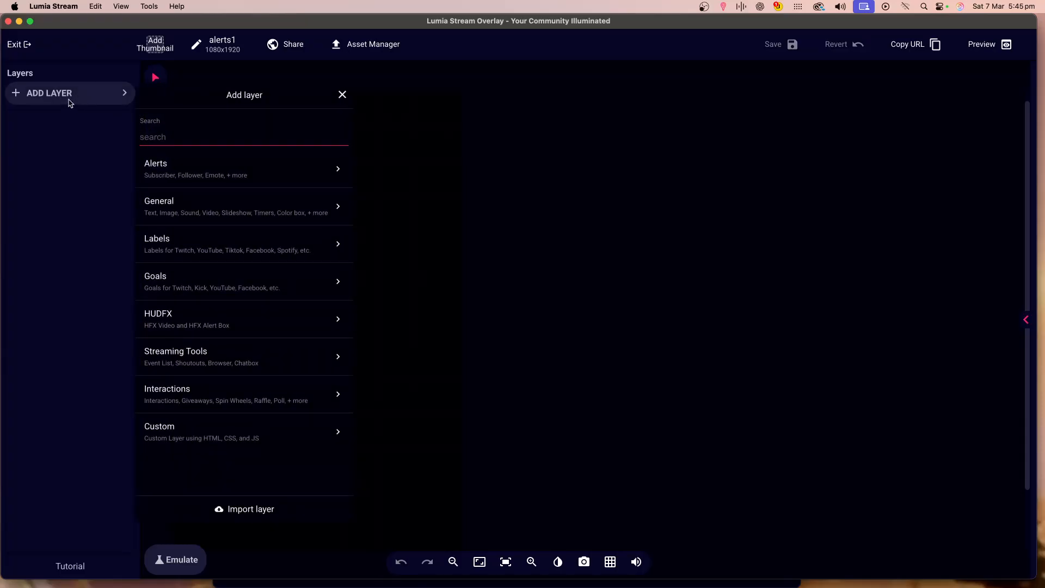
click(229, 174)
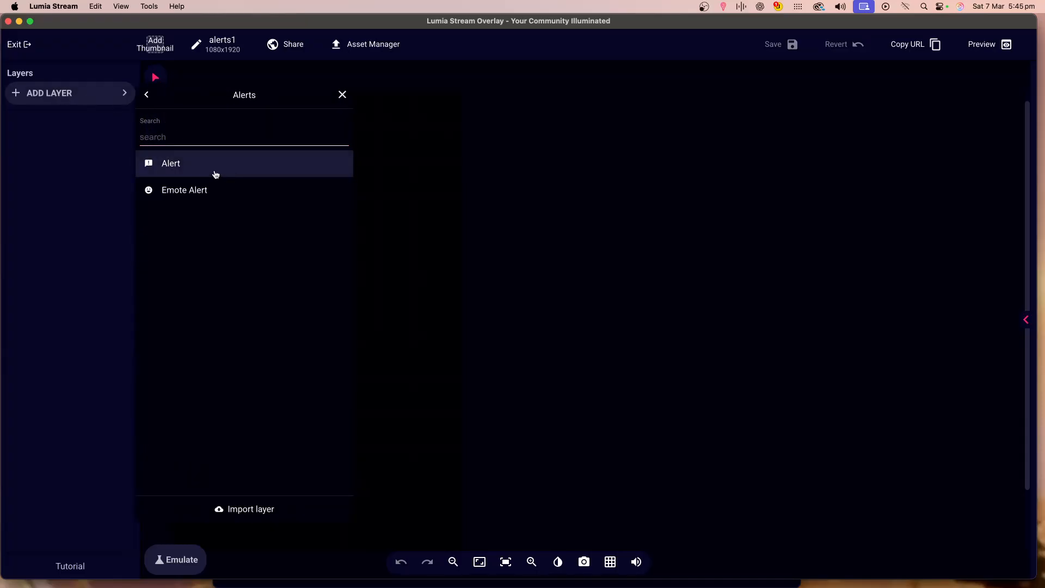
click(192, 172)
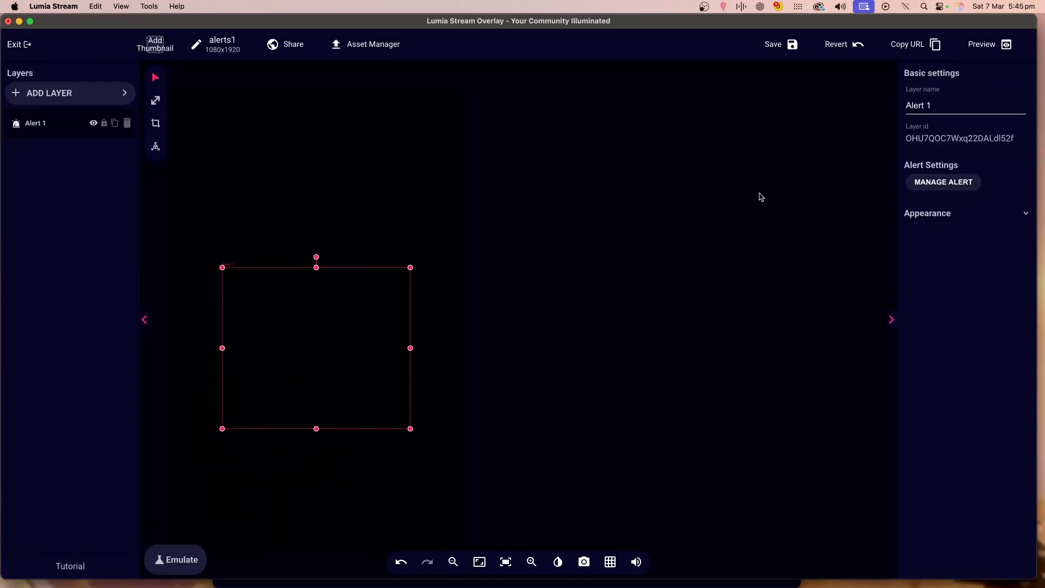
Add the Tiktok Follower alert to the alert layer's managed alerts.
click(954, 187)
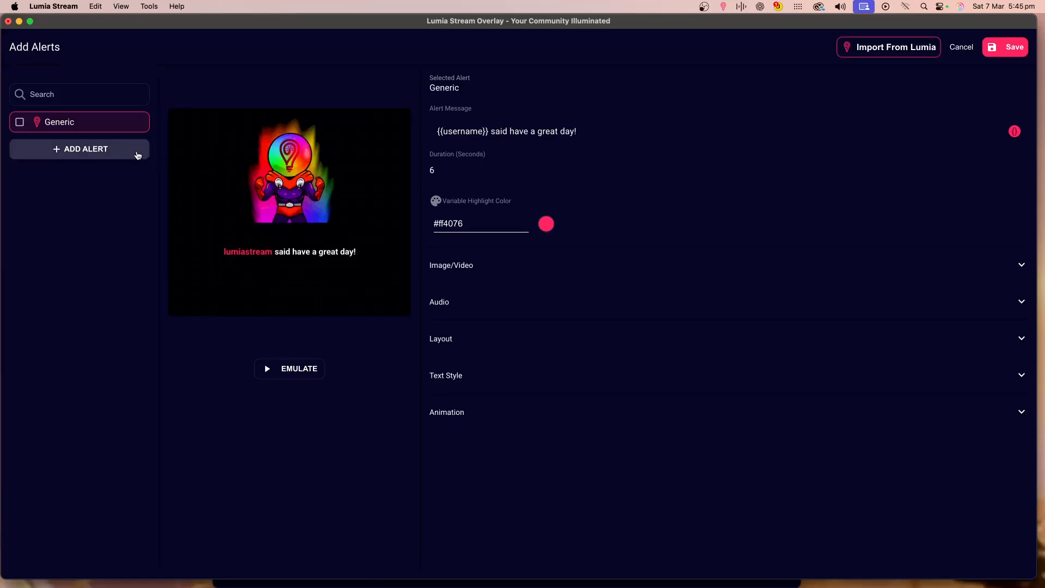
click(109, 158)
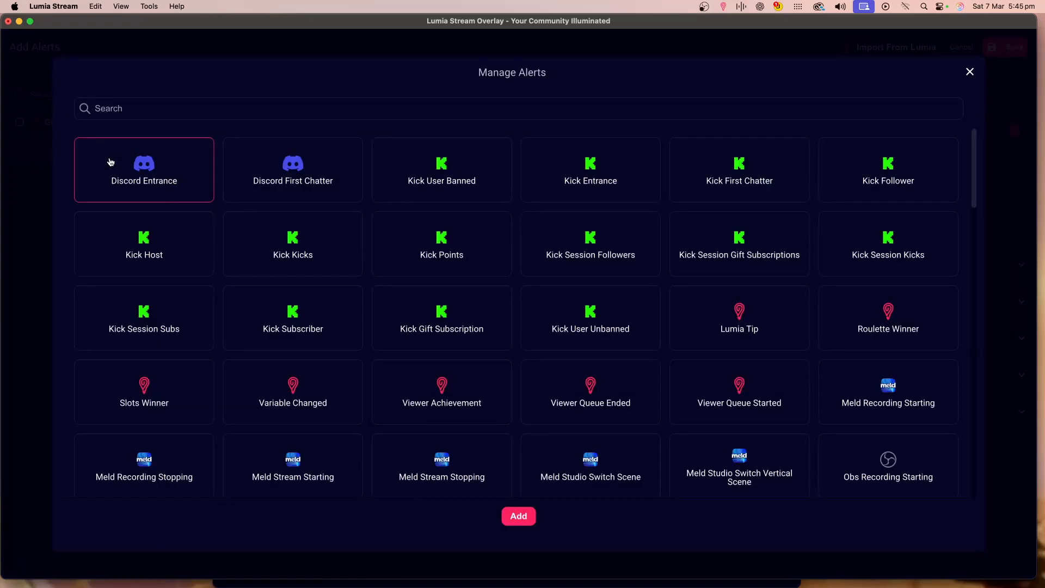
text(follow)
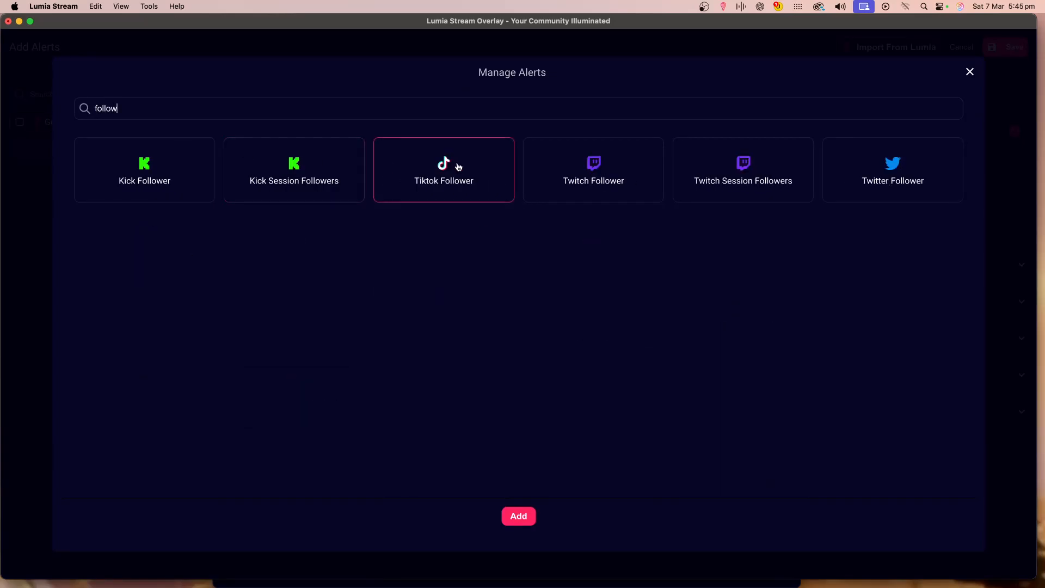
click(458, 166)
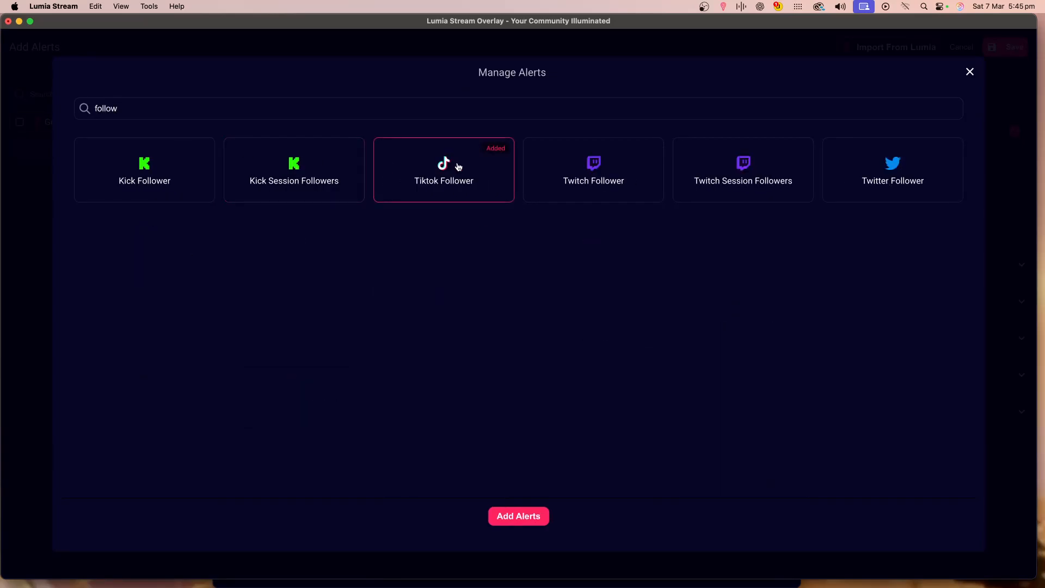
click(525, 517)
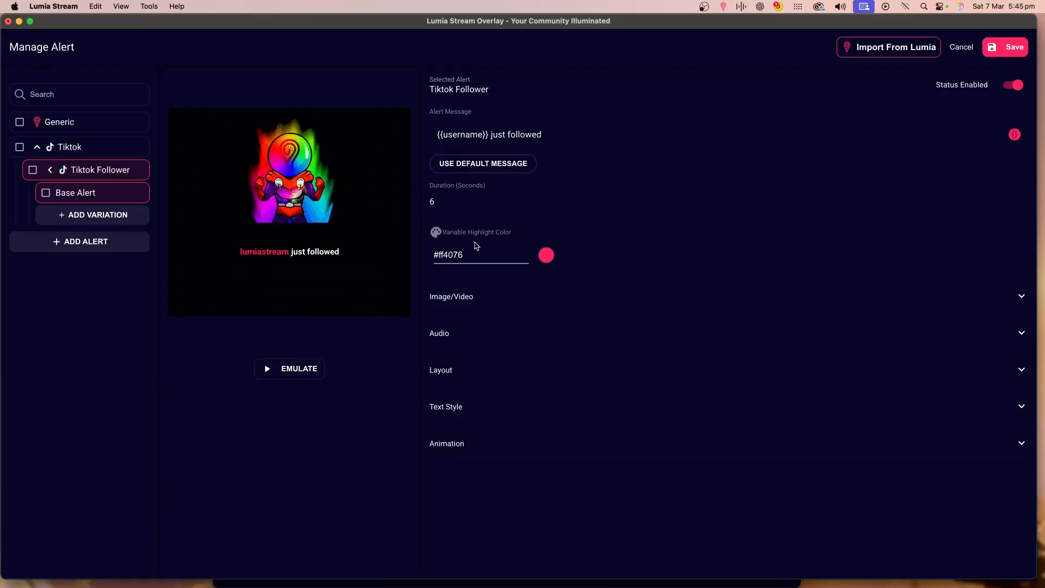
Replace the alert's image with the {{fnst_cos_image}} variable through the media selector's URL/variables option.
click(514, 296)
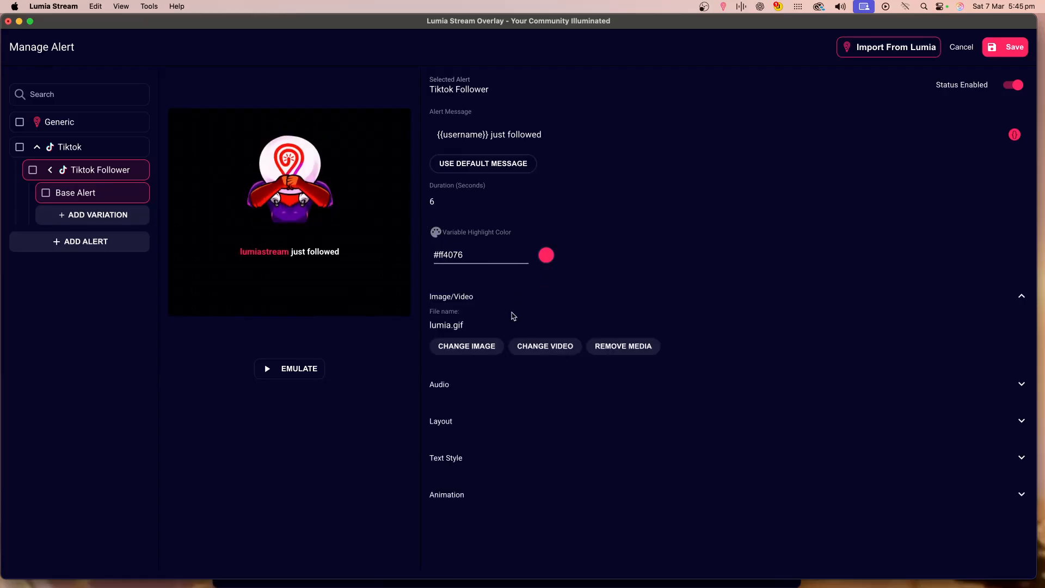
click(484, 342)
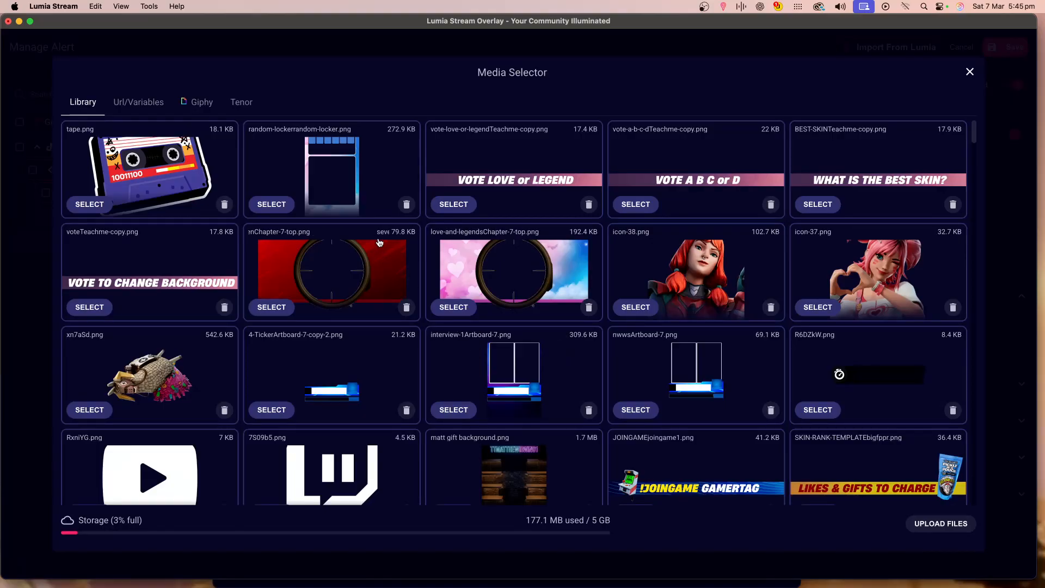
click(142, 103)
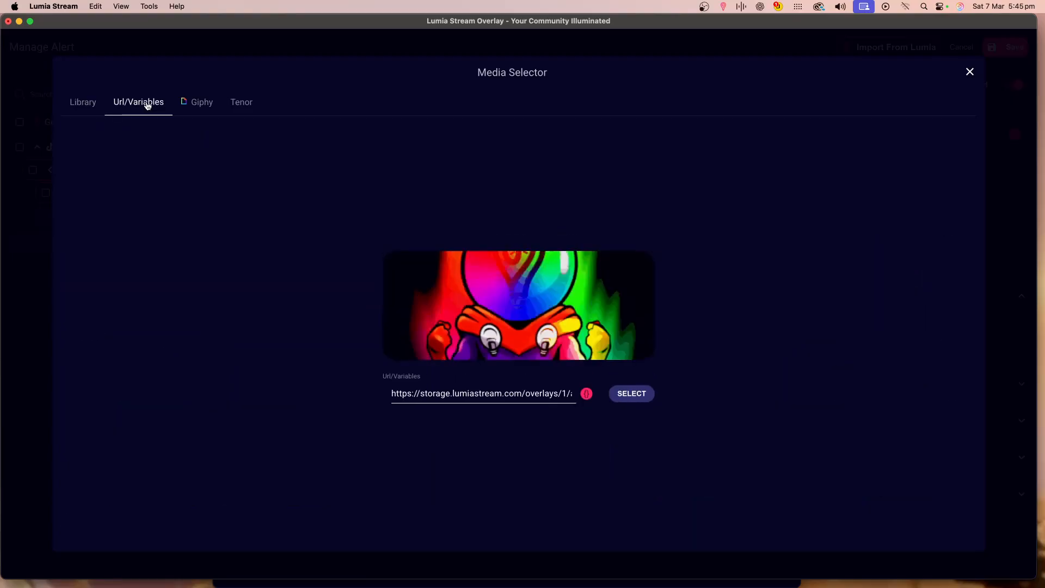
click(396, 393)
drag(395, 393, 651, 410)
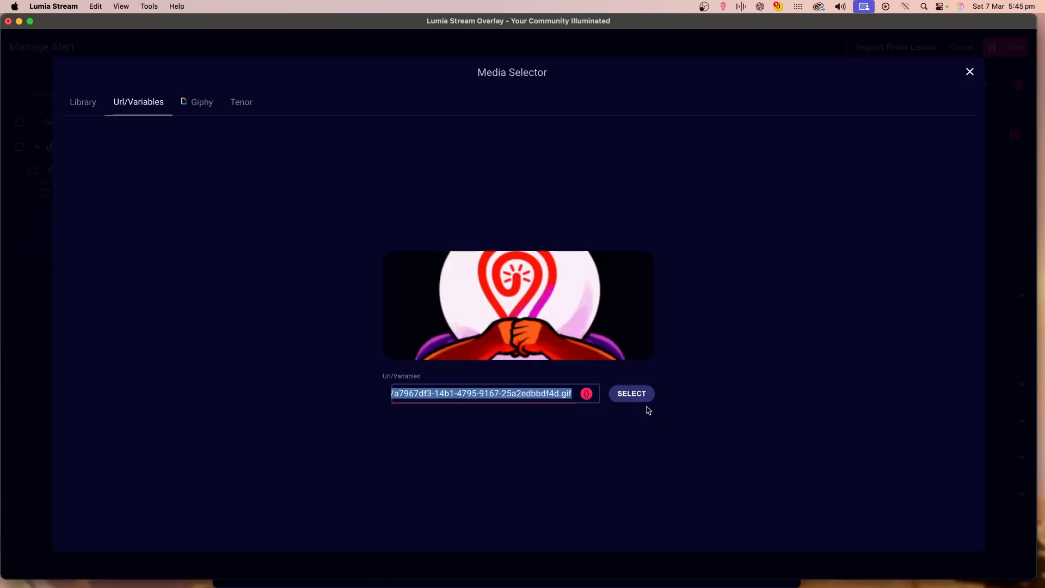
key(BackSpace)
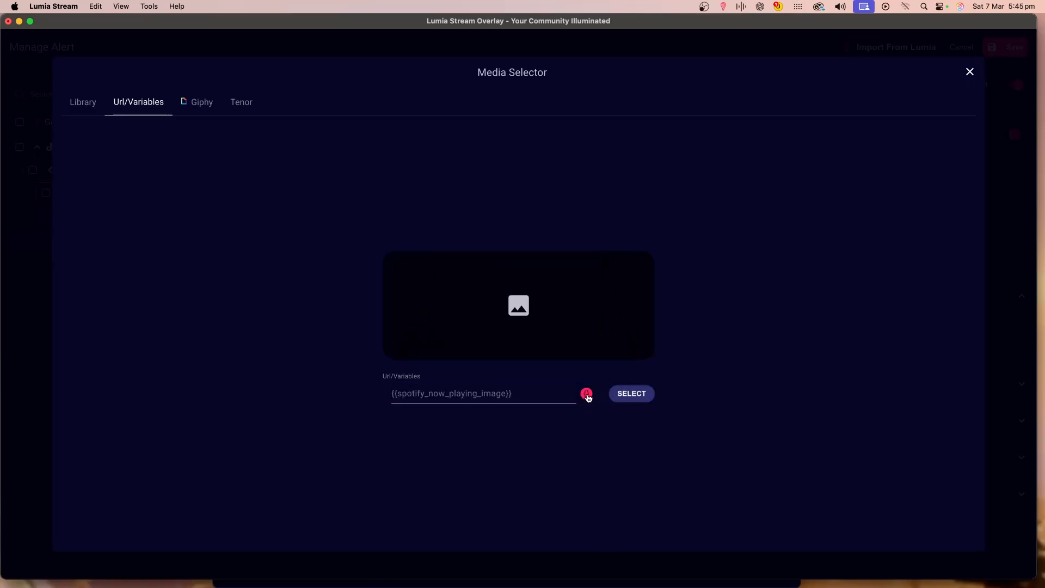
click(586, 394)
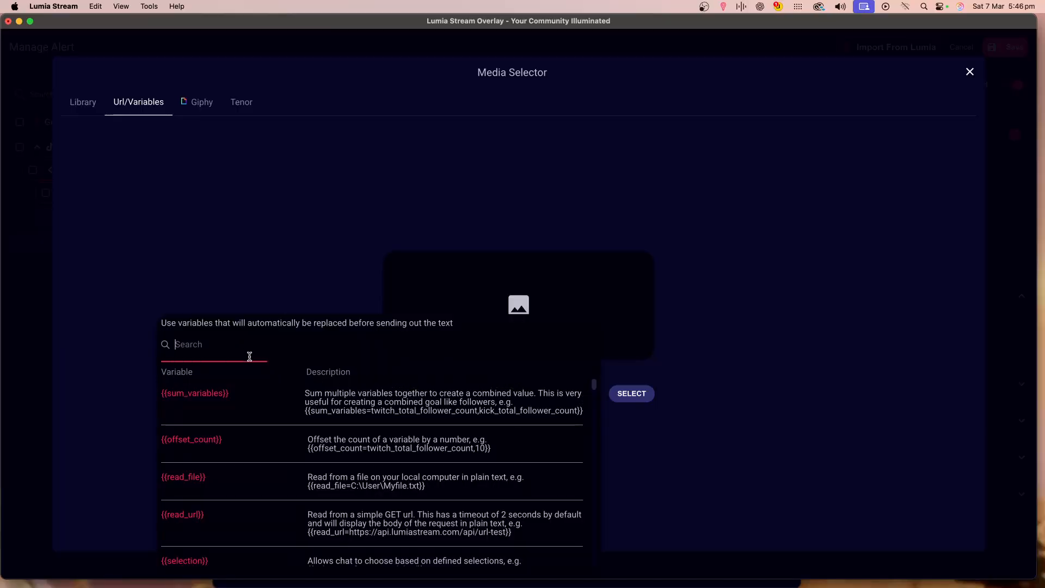
text(fnst)
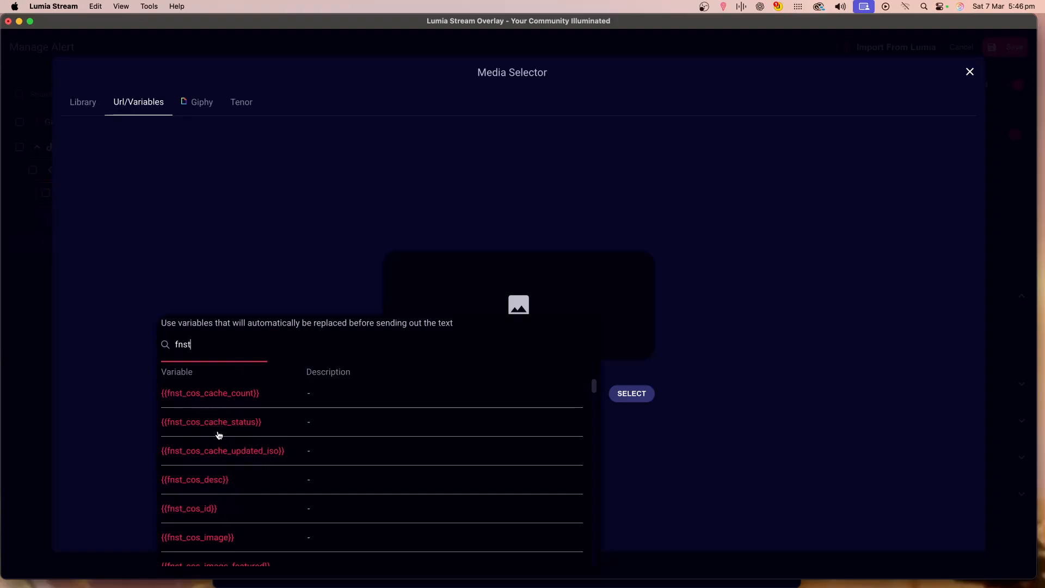
scroll(247, 455, down, 2)
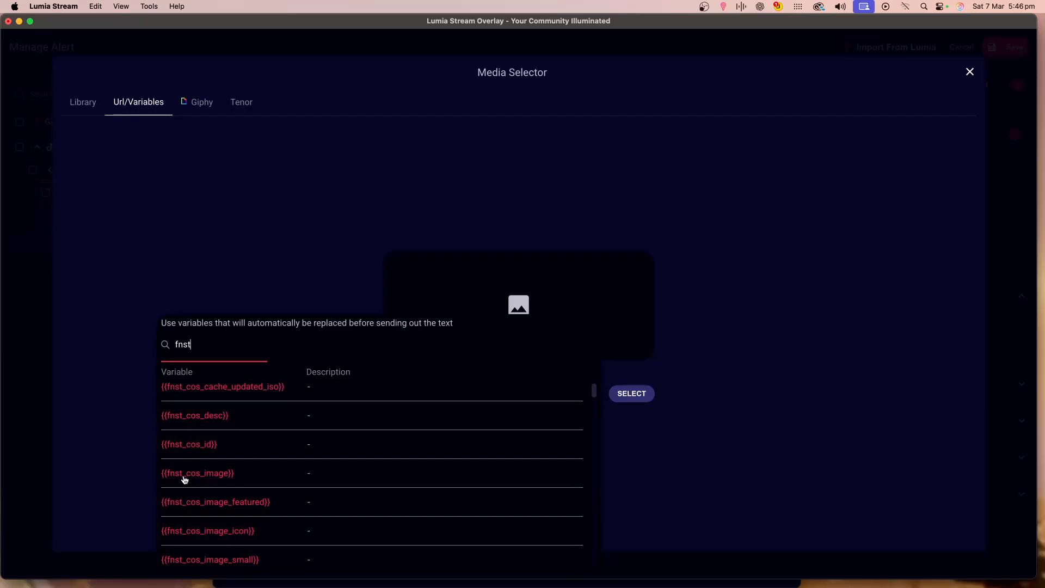
click(211, 479)
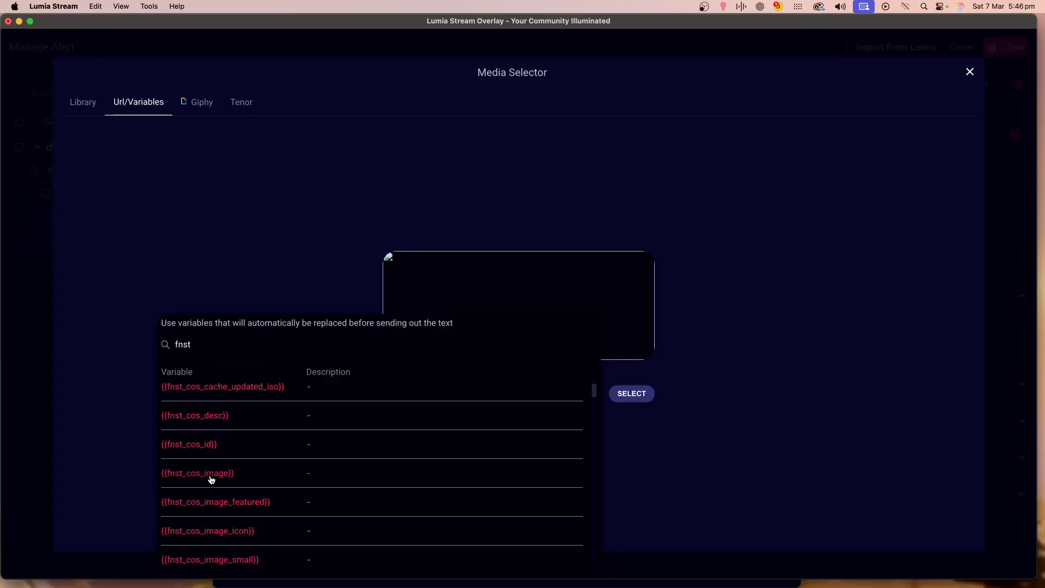
click(704, 369)
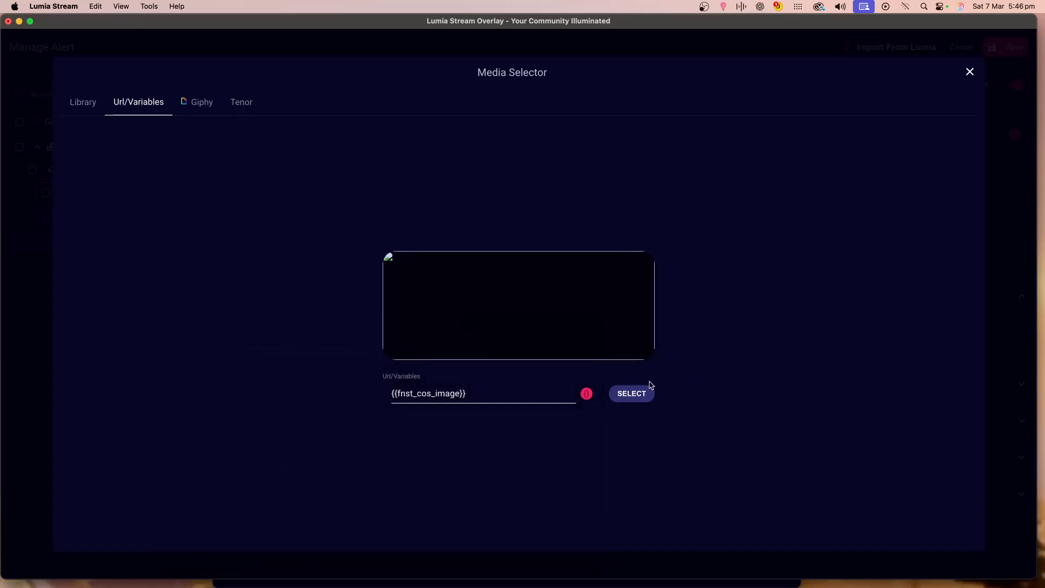
click(626, 398)
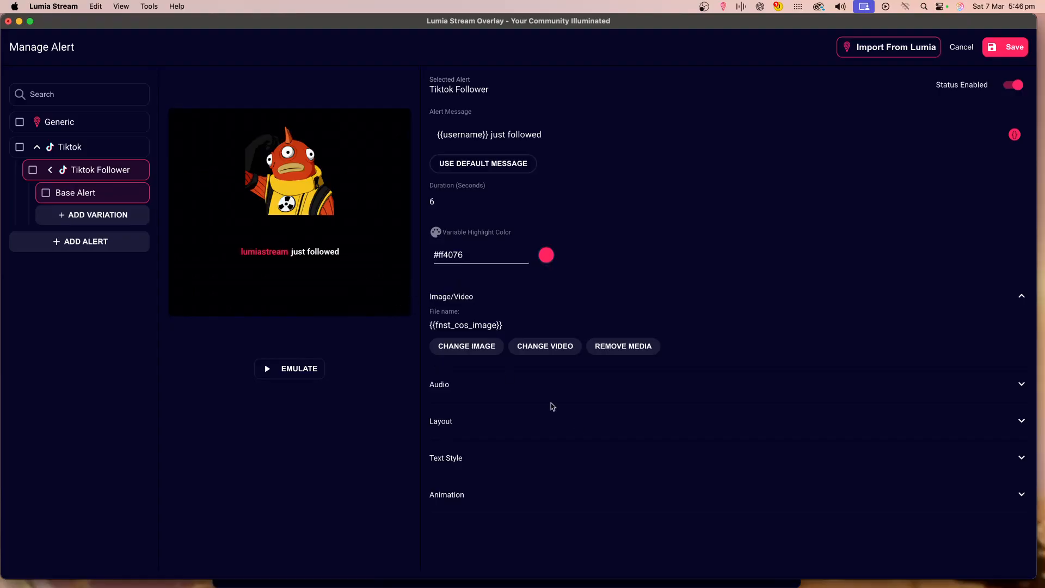
Try to set the alert text font to K2D in the text style settings.
click(559, 459)
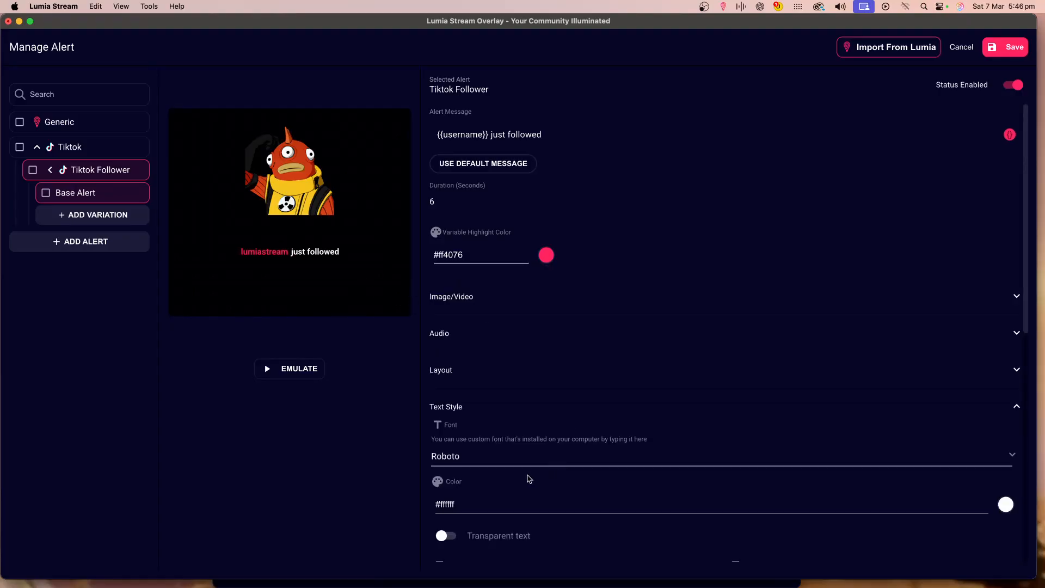
scroll(530, 479, down, 3)
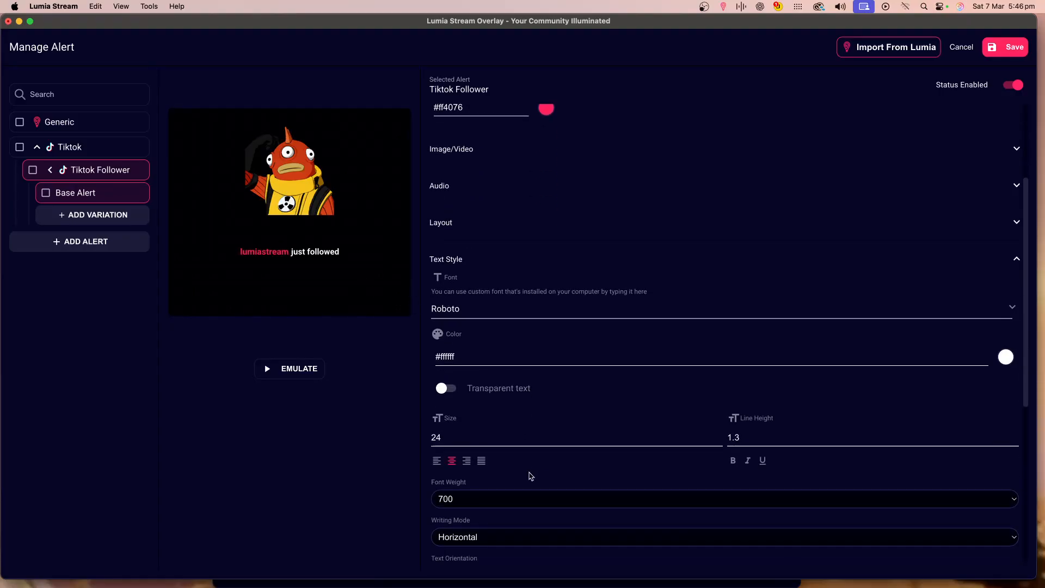
click(484, 306)
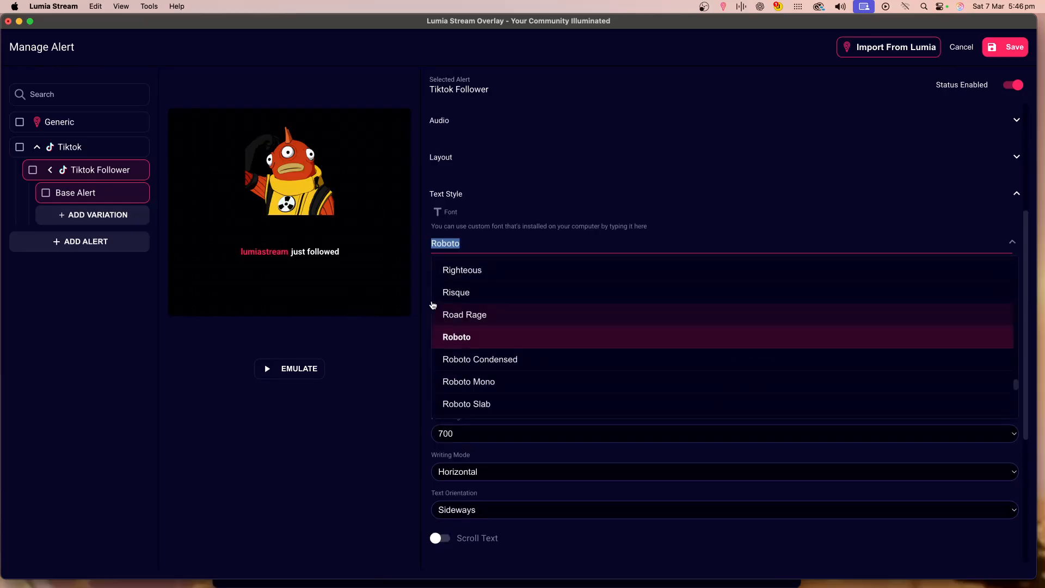
text(K2D)
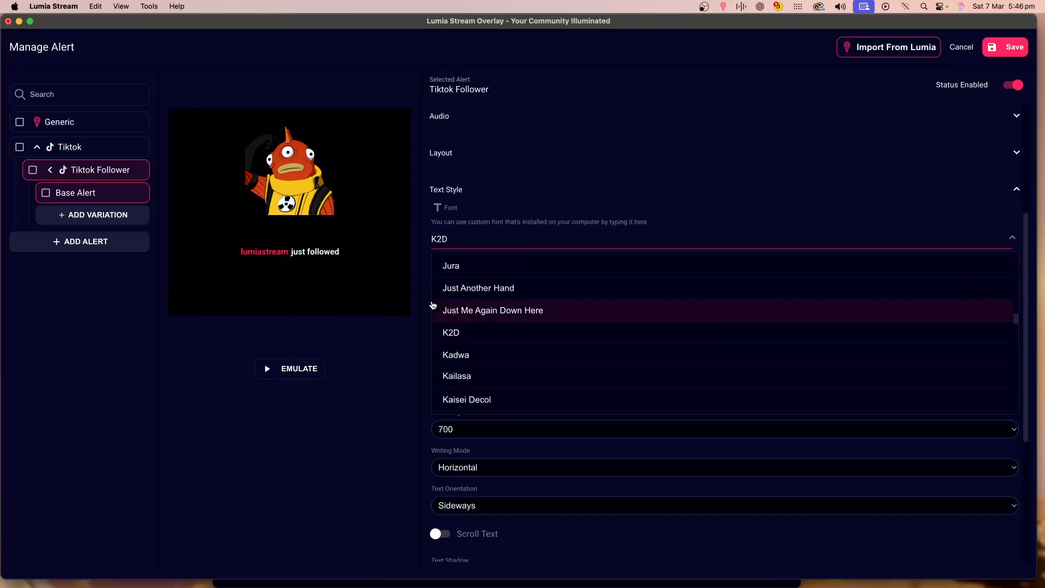
drag(452, 239, 426, 238)
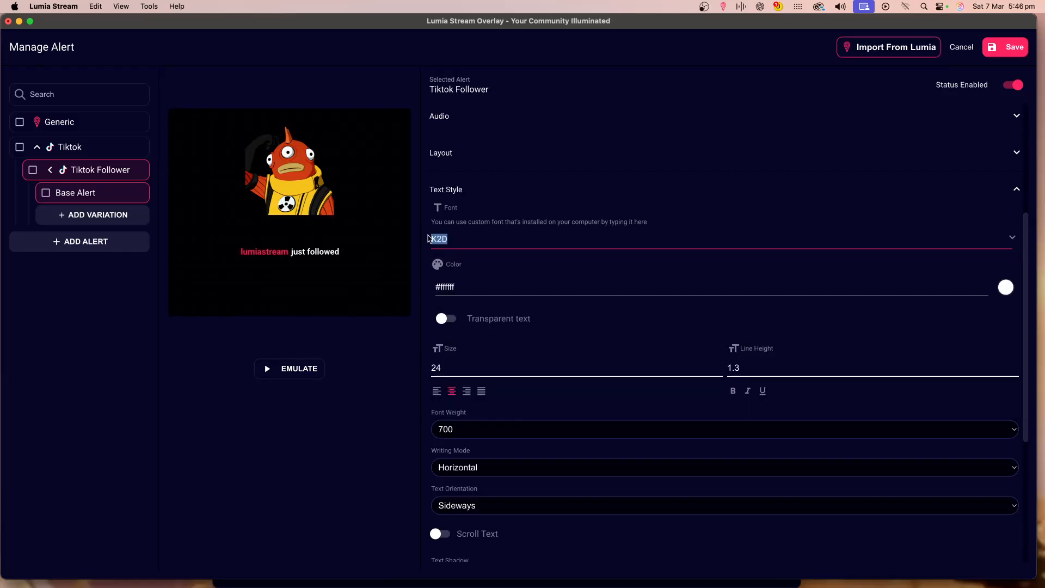
click(453, 241)
drag(456, 243, 424, 245)
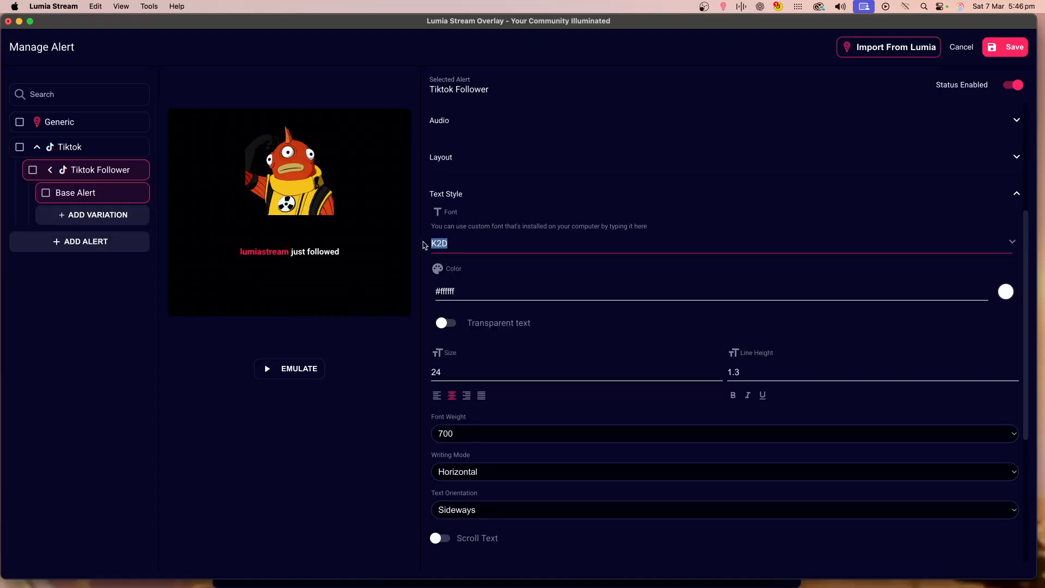
click(451, 249)
click(449, 243)
click(449, 242)
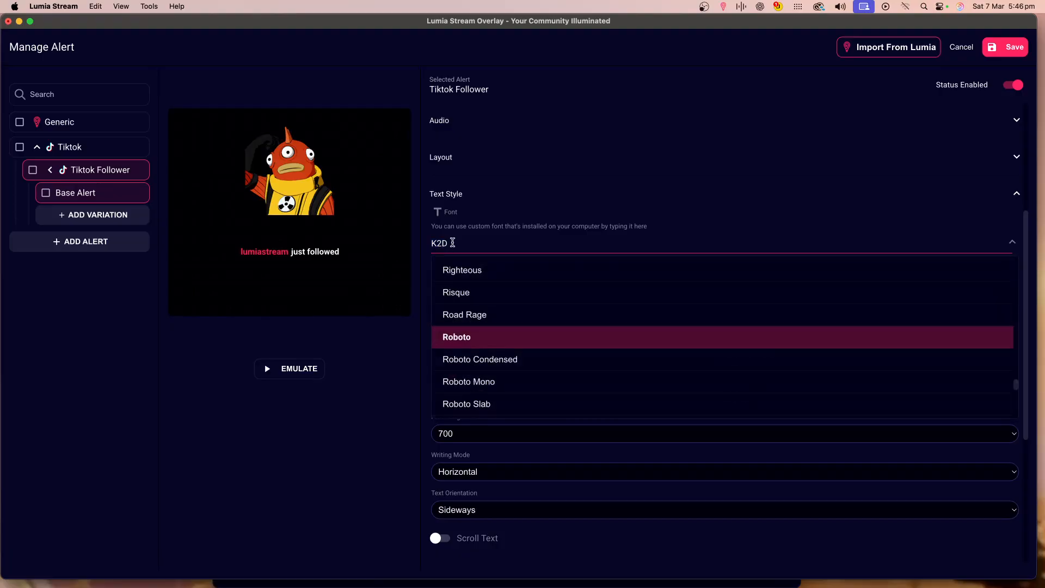
click(492, 344)
Set the alert text size to 40.
scroll(485, 416, down, 4)
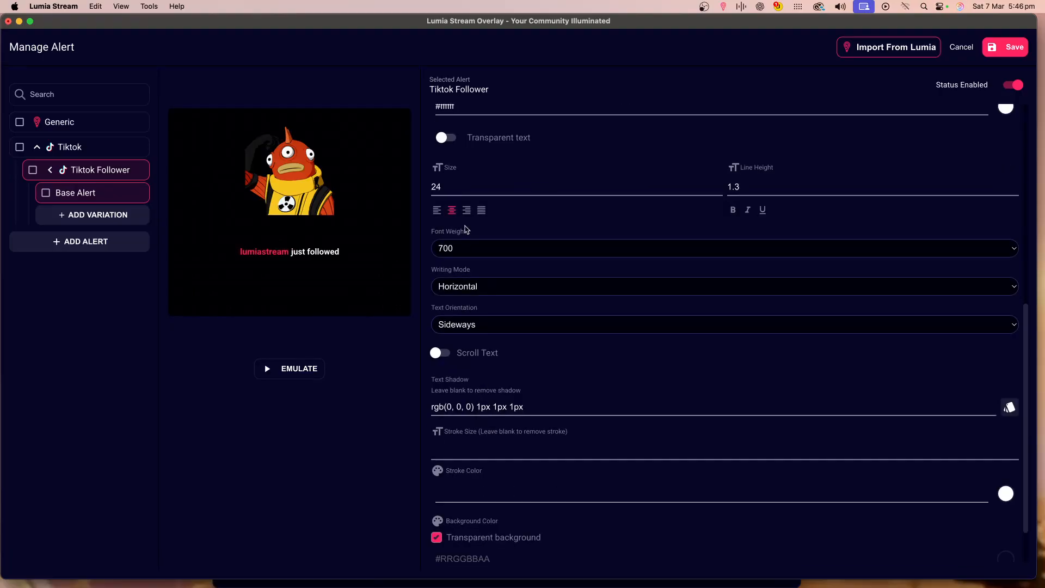
drag(458, 187, 426, 188)
text(4)
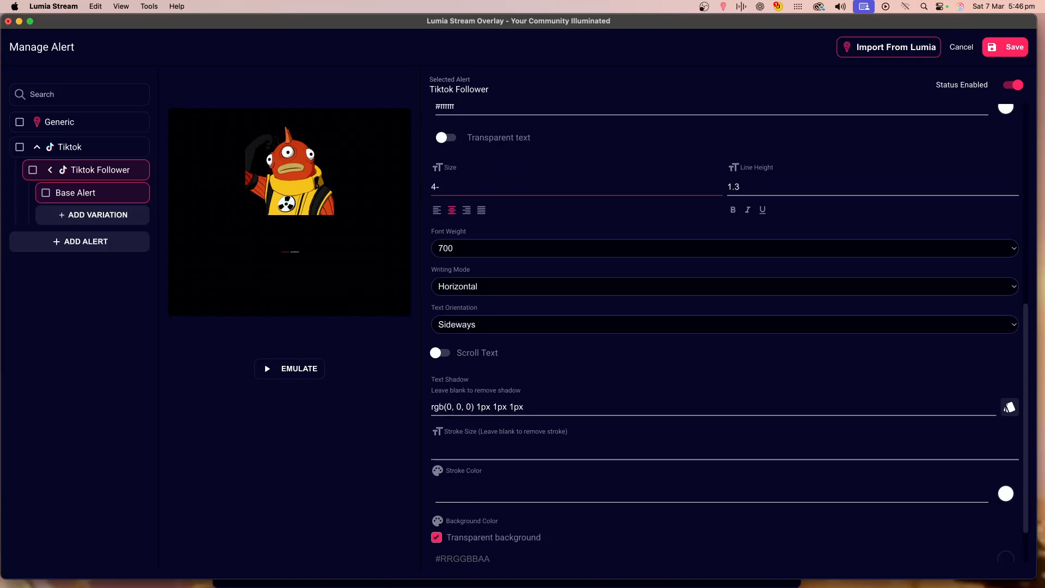
text(0)
Insert a line break after {{username}} in the alert message.
scroll(485, 222, up, 4)
scroll(486, 222, up, 5)
click(491, 134)
key(Return)
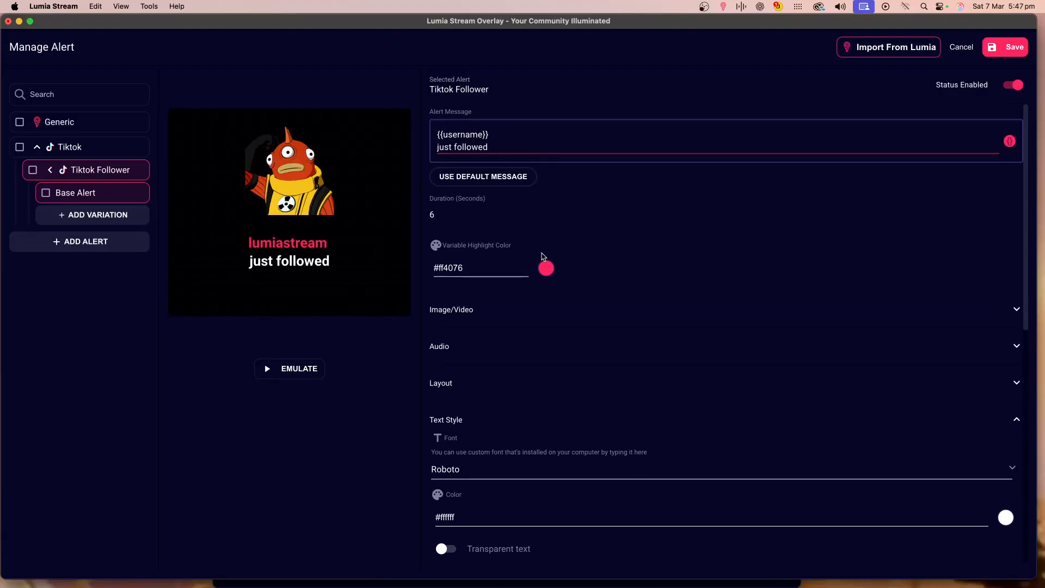
Bring up the main window, open the Tiktok Follower alert, and test it several times.
scroll(550, 273, down, 10)
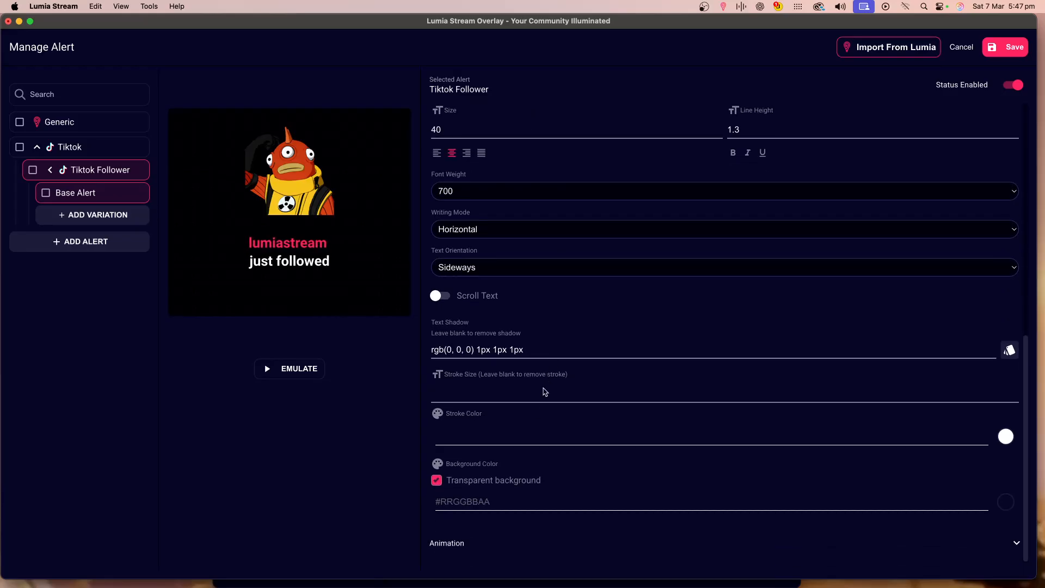
scroll(515, 272, up, 3)
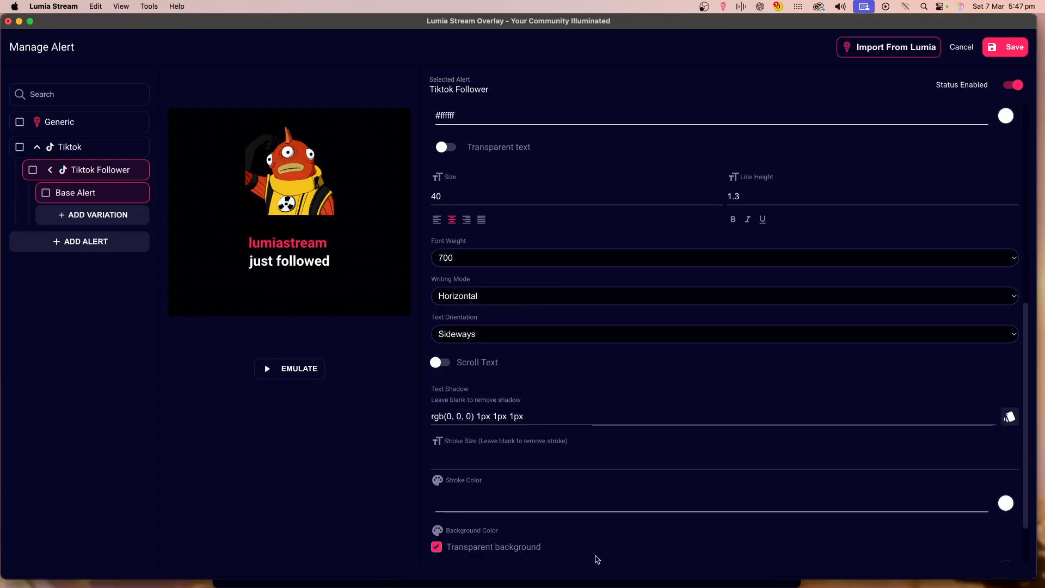
click(596, 570)
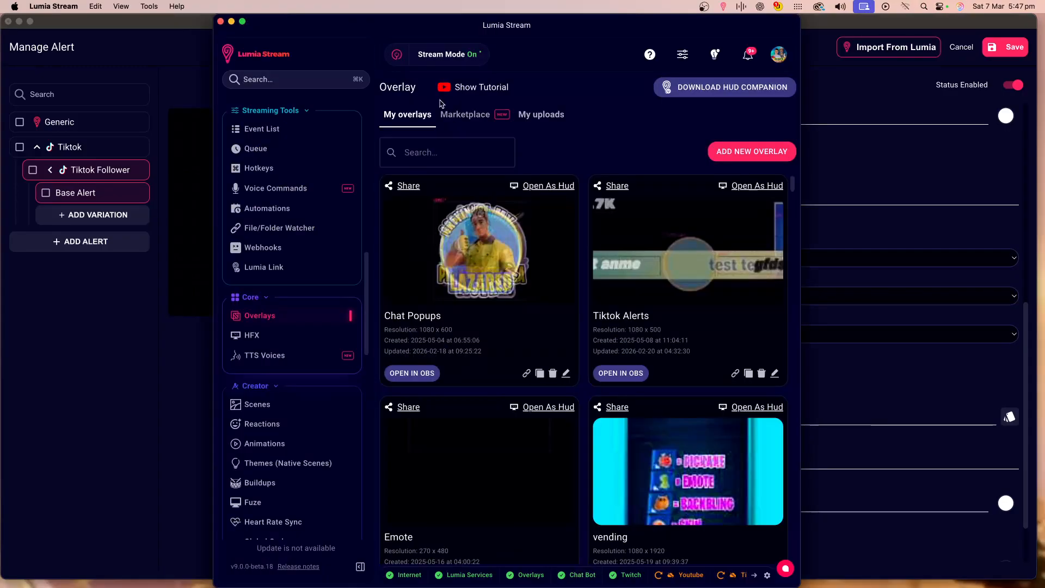
drag(327, 32, 572, 31)
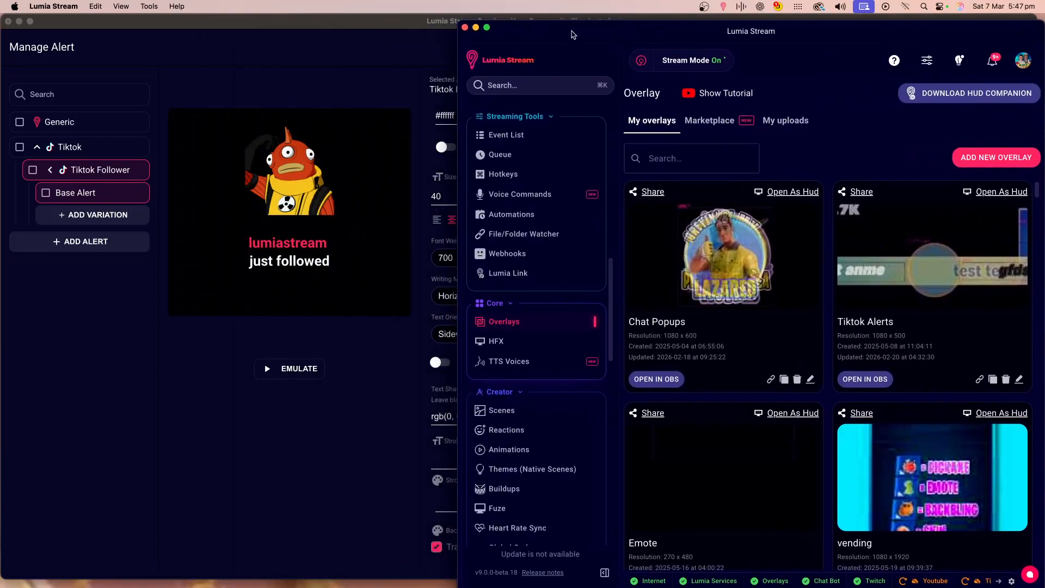
scroll(537, 277, up, 10)
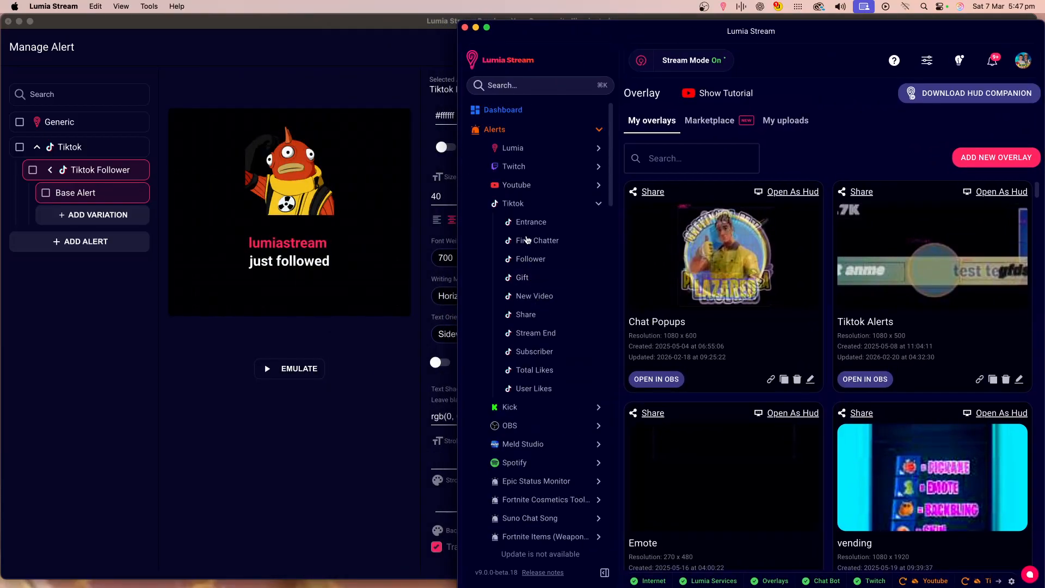
click(534, 261)
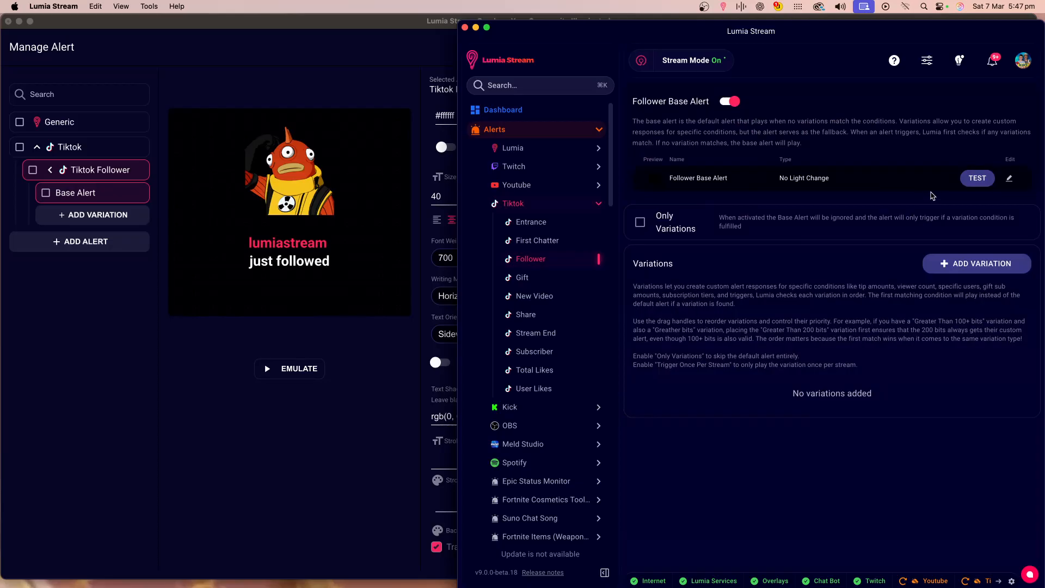
click(983, 182)
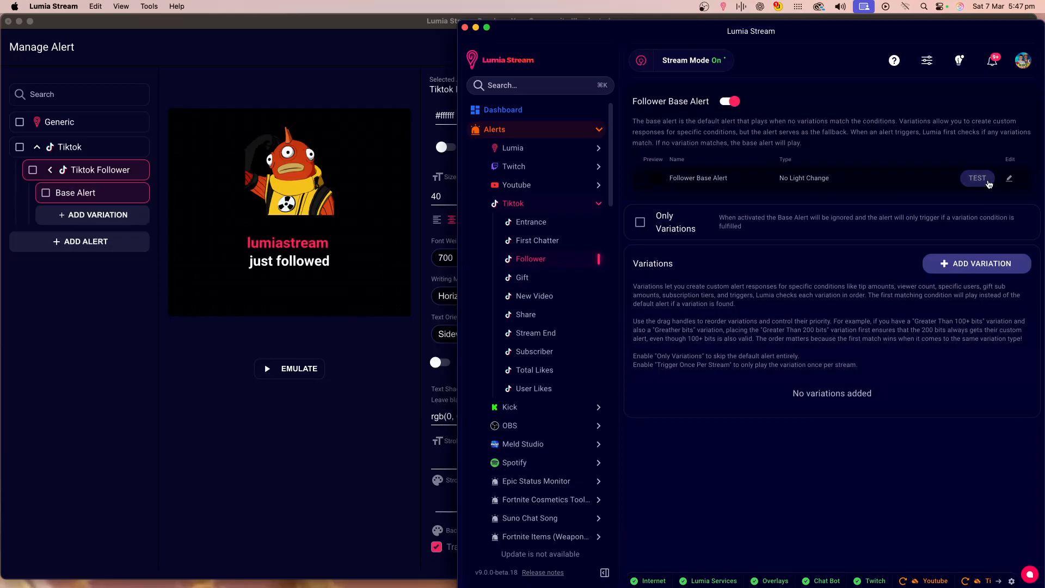
click(985, 184)
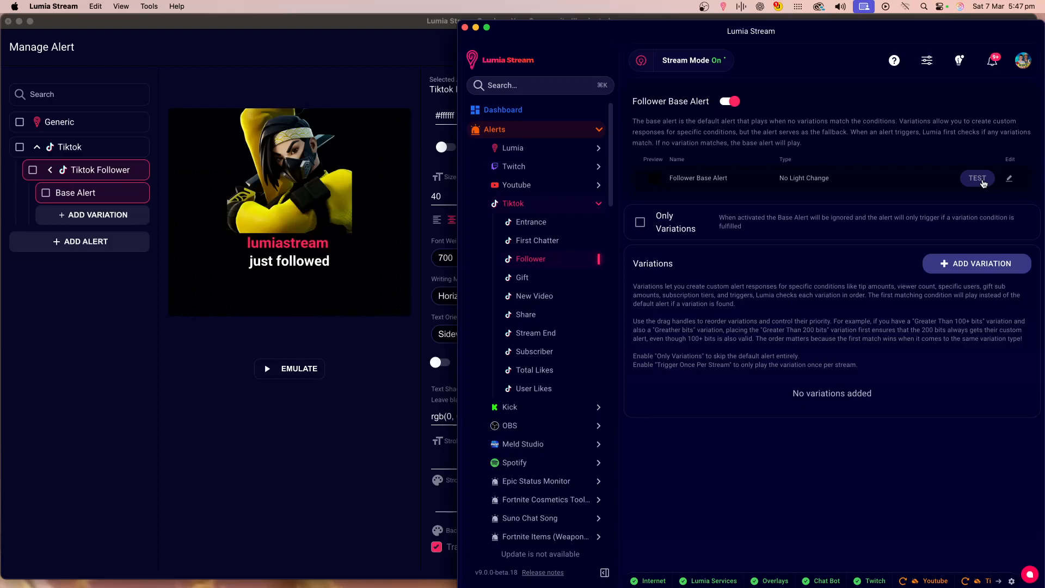
click(984, 184)
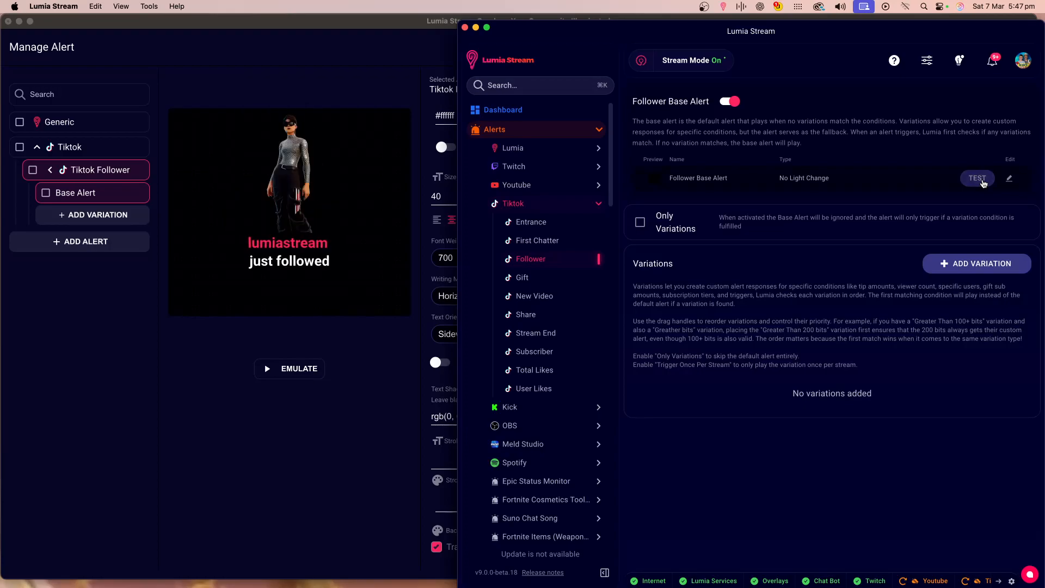
Open the follower alert's command editor and review its configured actions.
click(1011, 182)
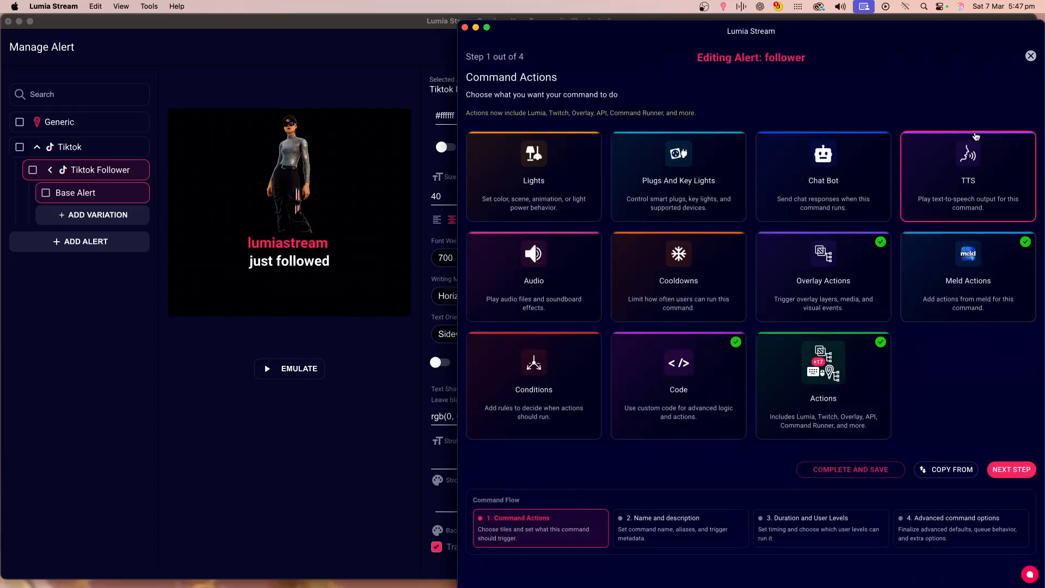
click(1031, 57)
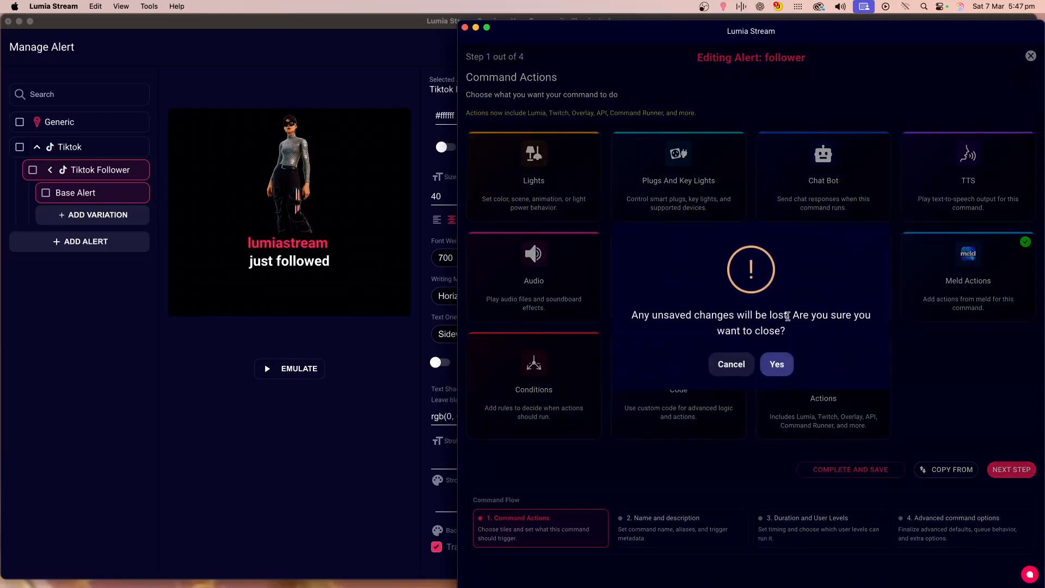
click(769, 372)
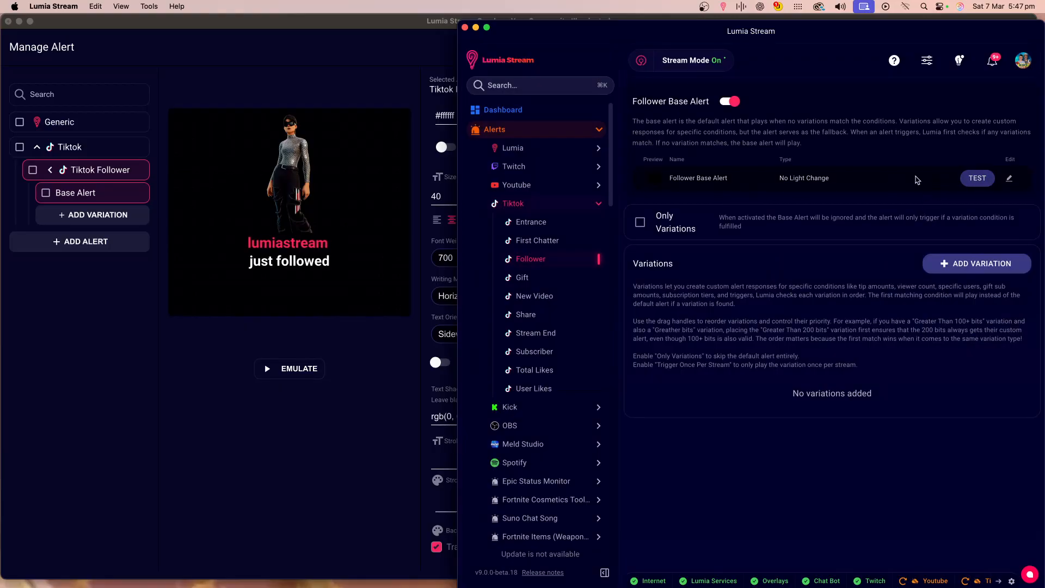
click(1011, 180)
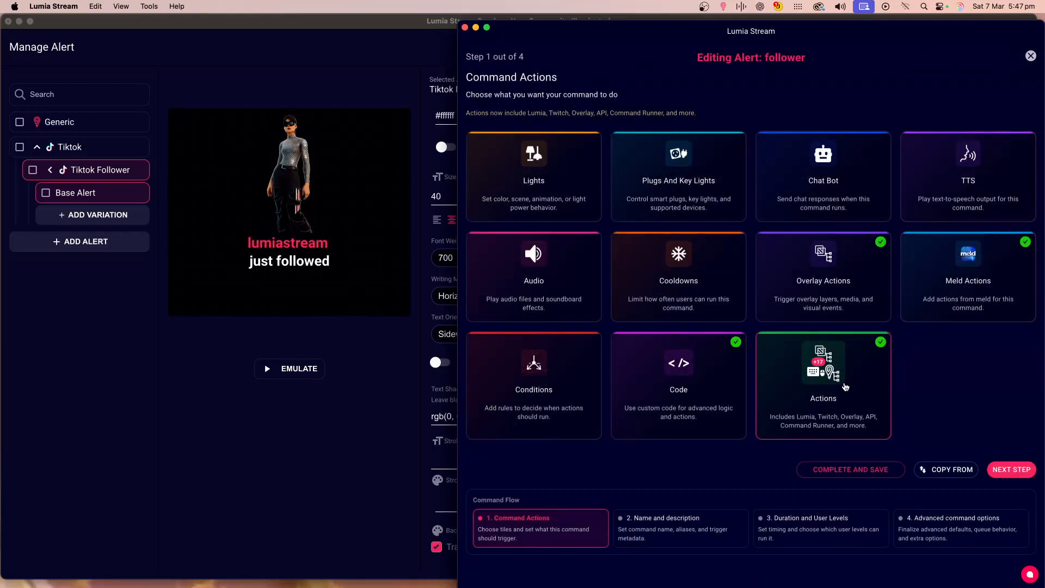
click(839, 390)
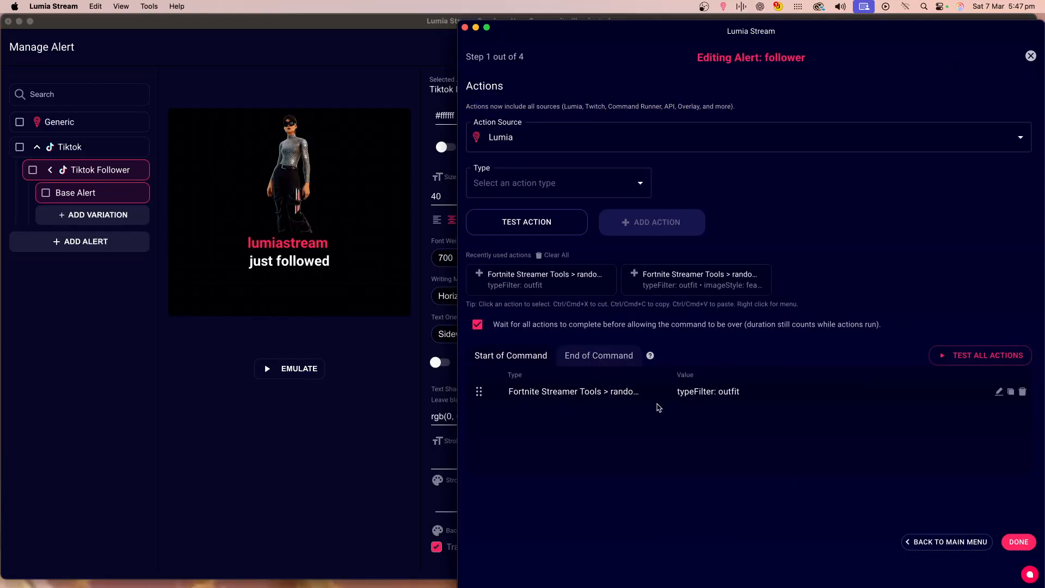
Edit the random cosmetic action, switch its cosmetic type to Emote, and test the action.
click(1000, 392)
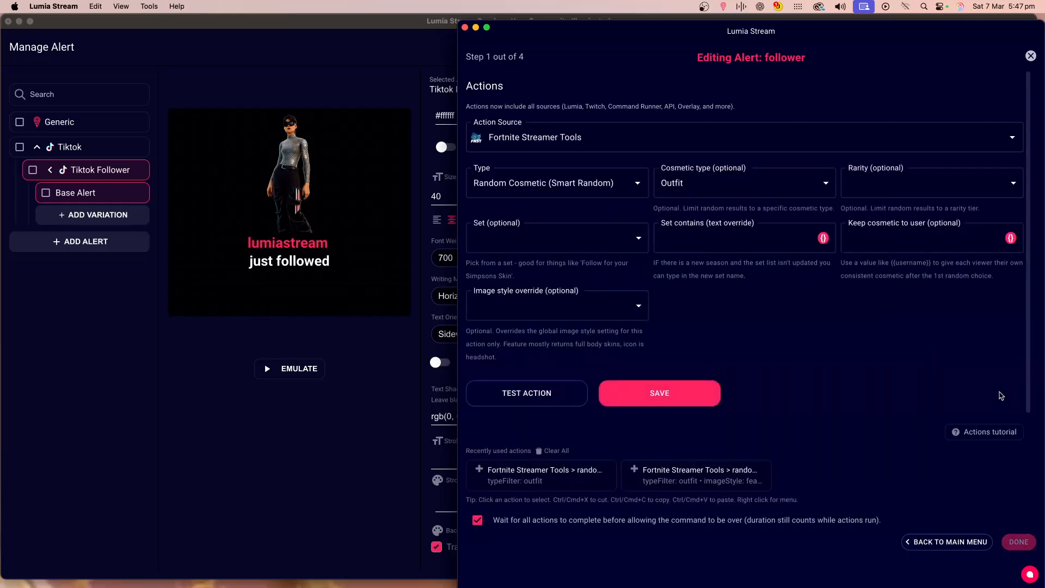
click(704, 185)
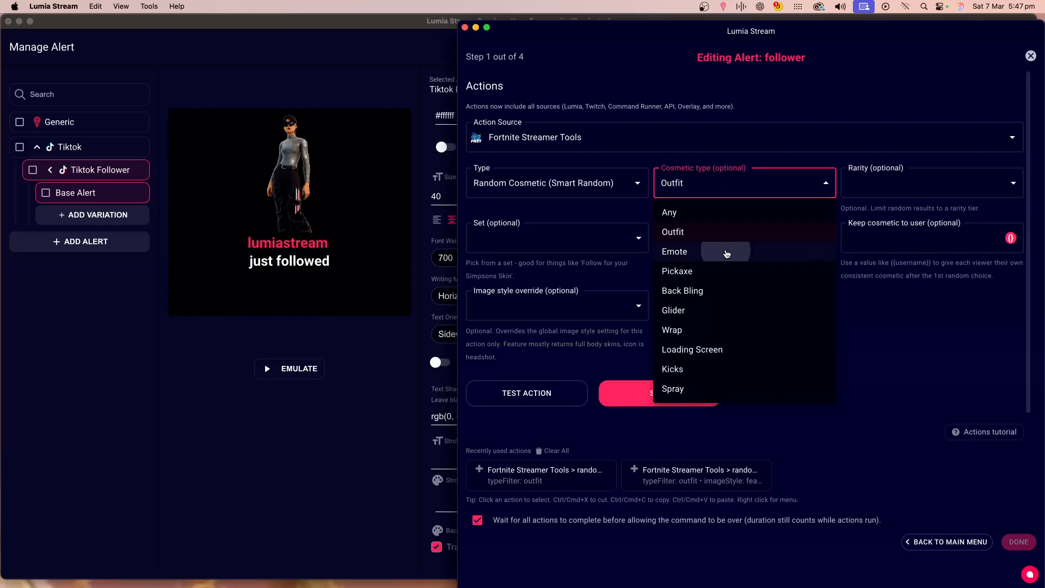
click(726, 252)
click(559, 396)
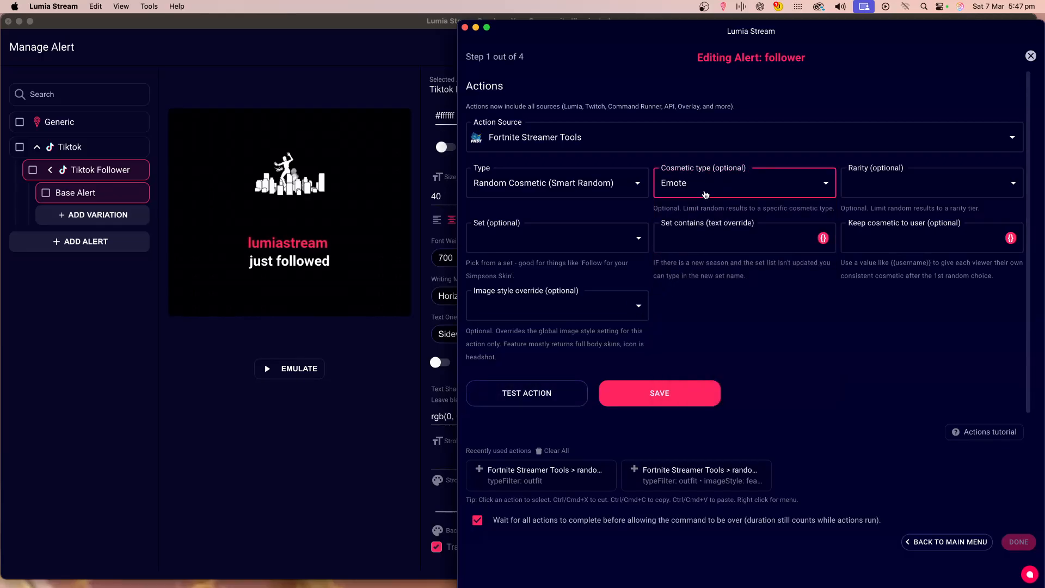
Switch the cosmetic type to Pickaxe and test the action.
click(708, 185)
click(707, 280)
click(548, 399)
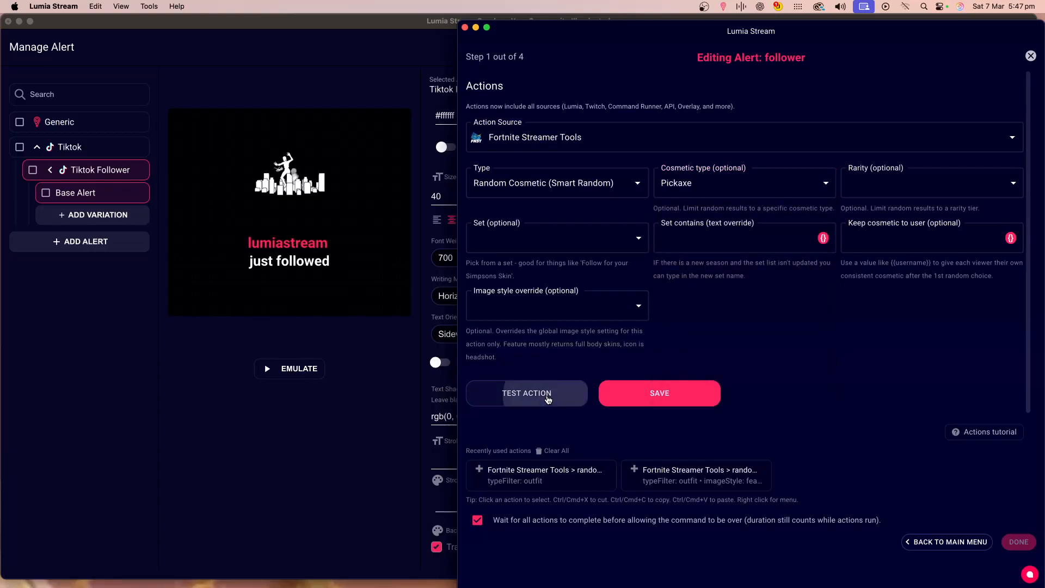
Restrict the random cosmetic to the set The Simpsons (89) with cosmetic type Outfit.
click(747, 183)
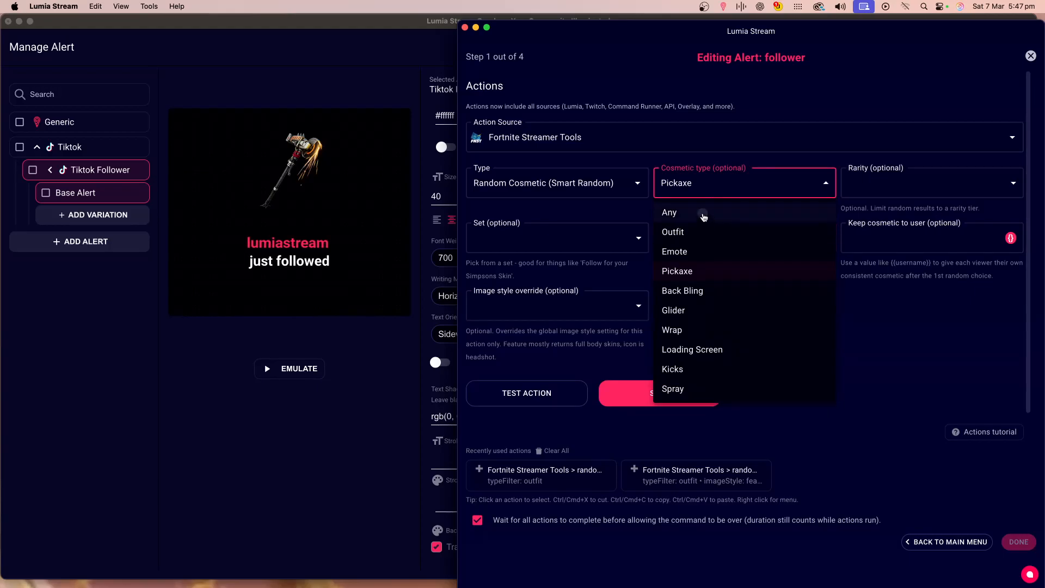
click(702, 215)
click(638, 240)
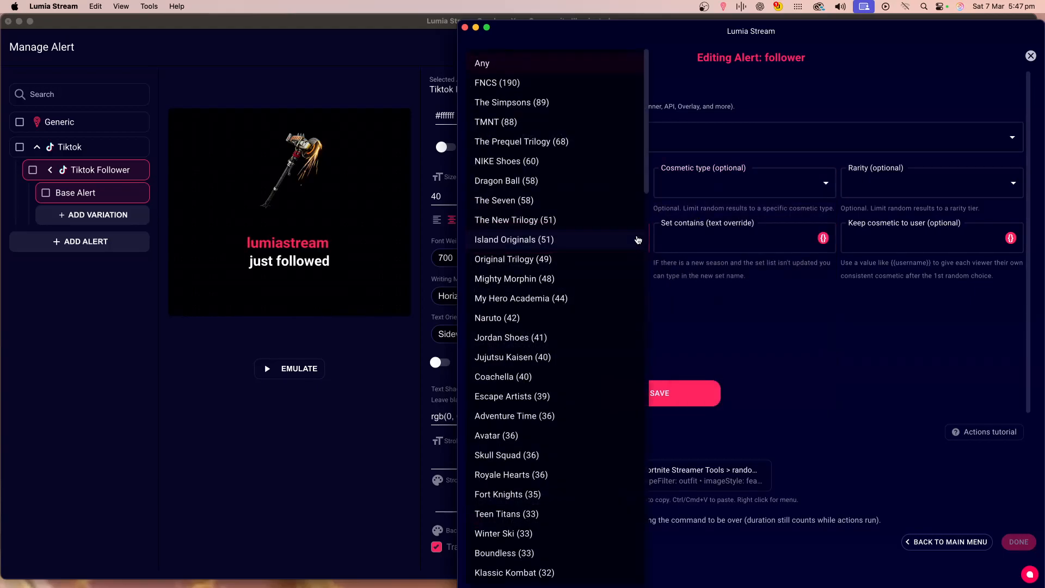
click(537, 105)
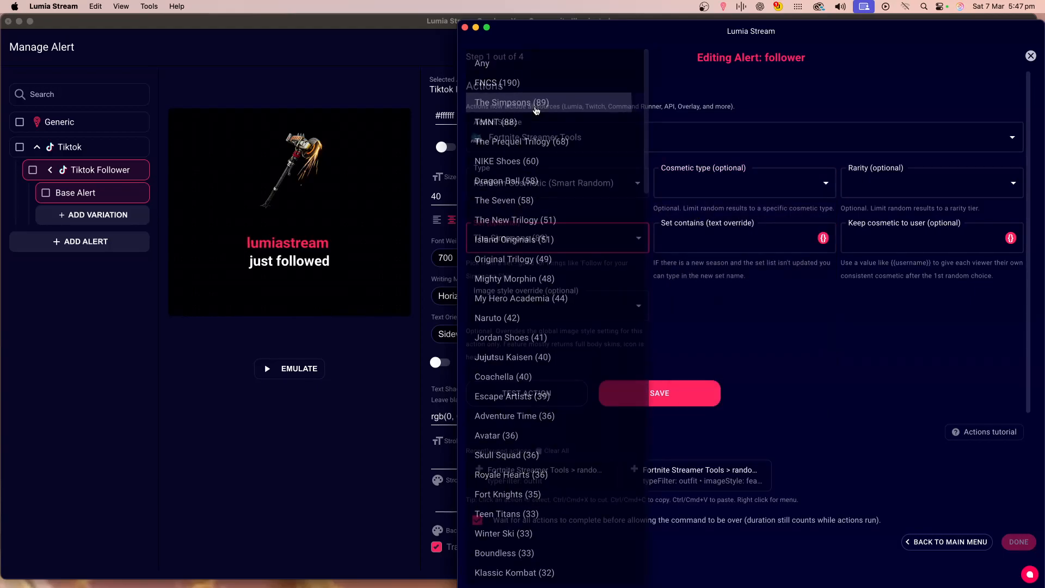
click(685, 183)
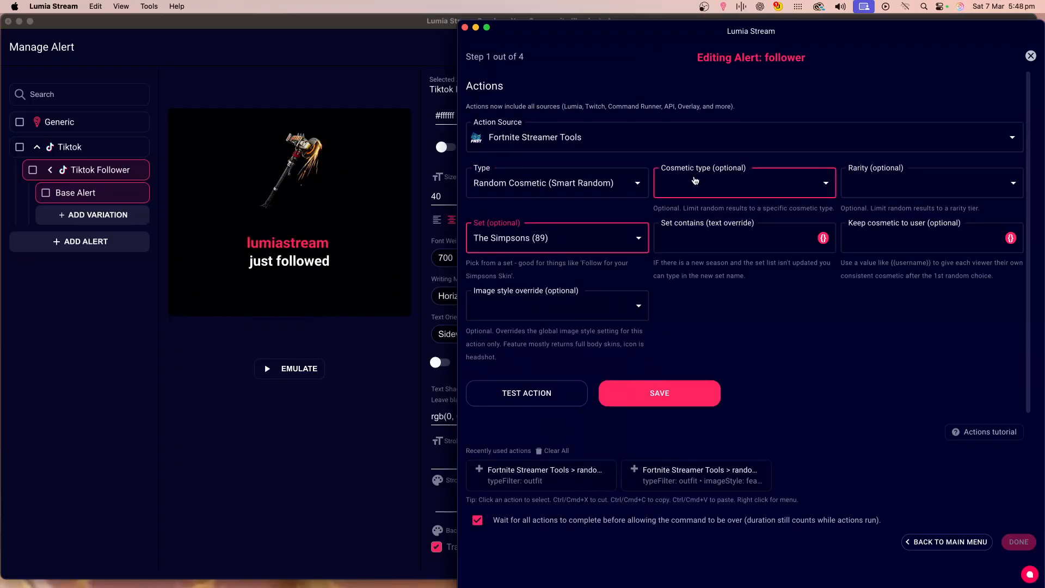
click(688, 241)
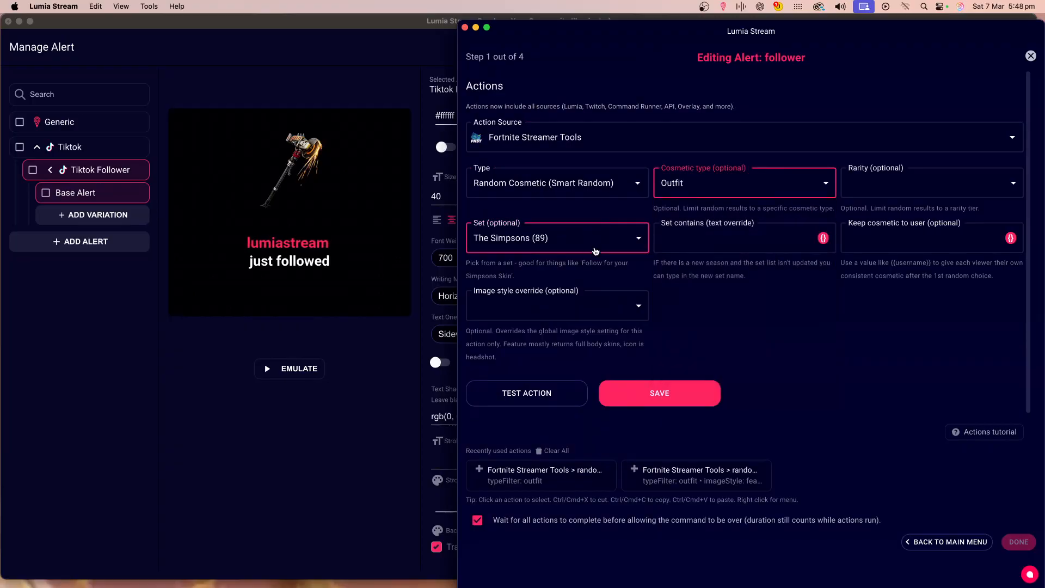
Test the action several times to preview random Simpsons outfits.
click(548, 392)
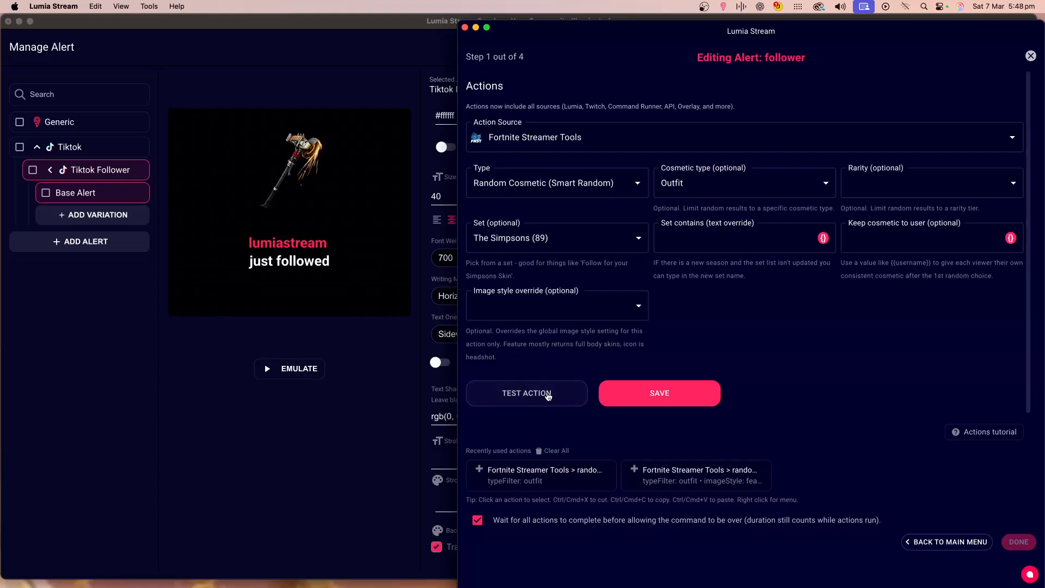
click(548, 396)
click(547, 396)
click(547, 396)
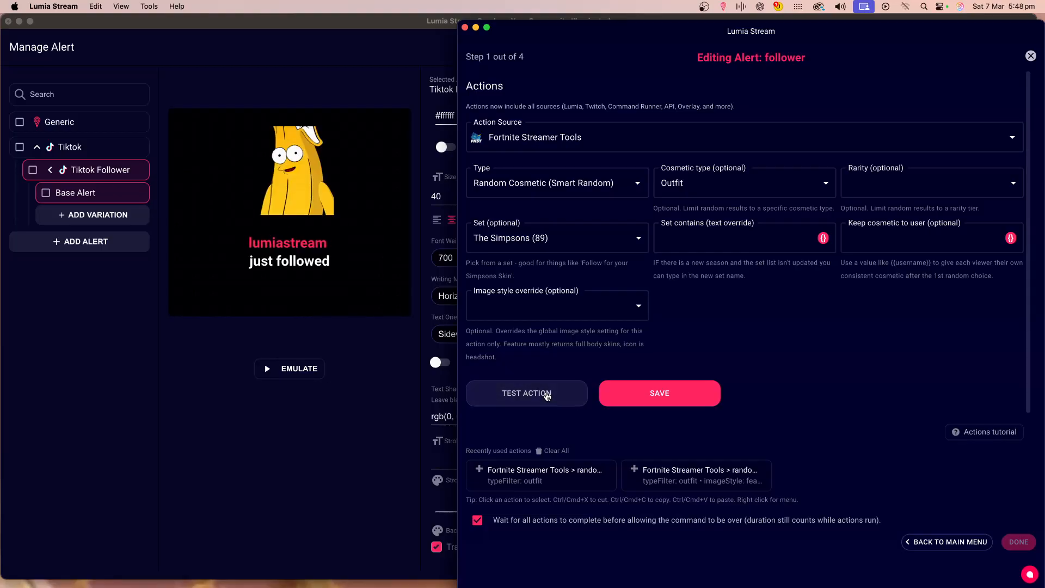
Save the updated action, finish the command editor, and save the Tiktok Follower alert.
click(655, 404)
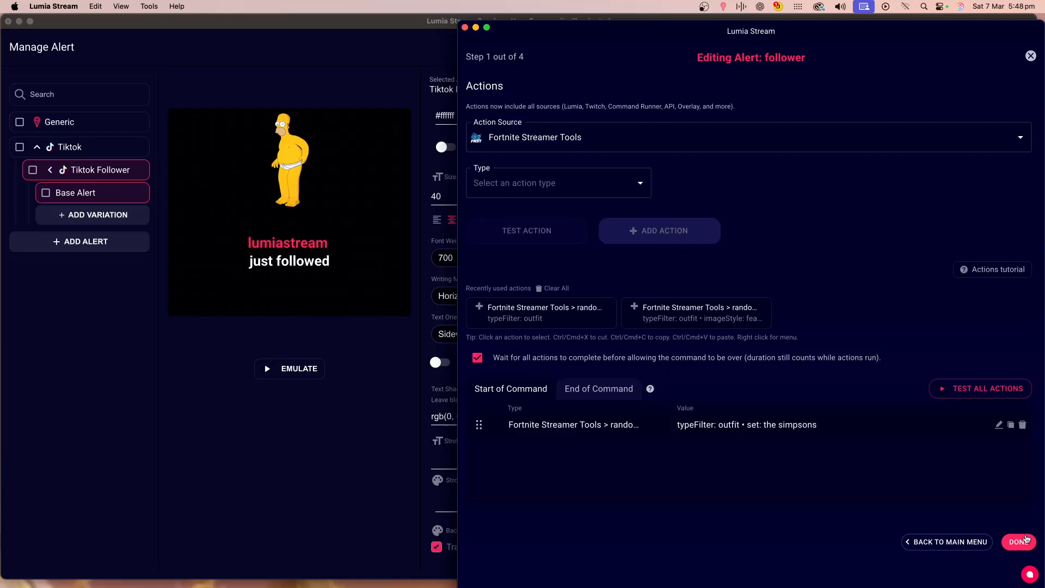
click(1020, 542)
click(279, 337)
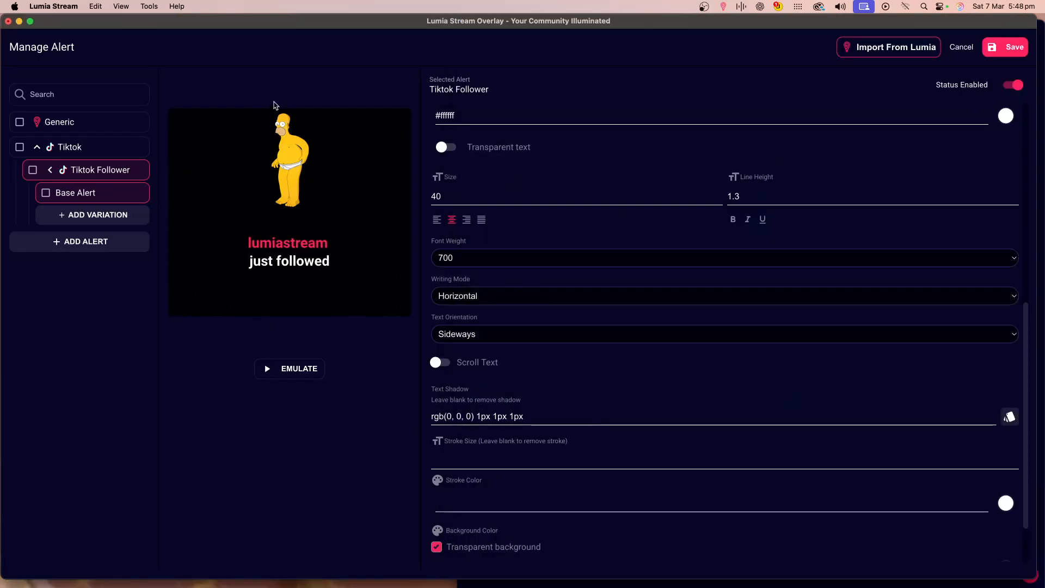
click(1004, 47)
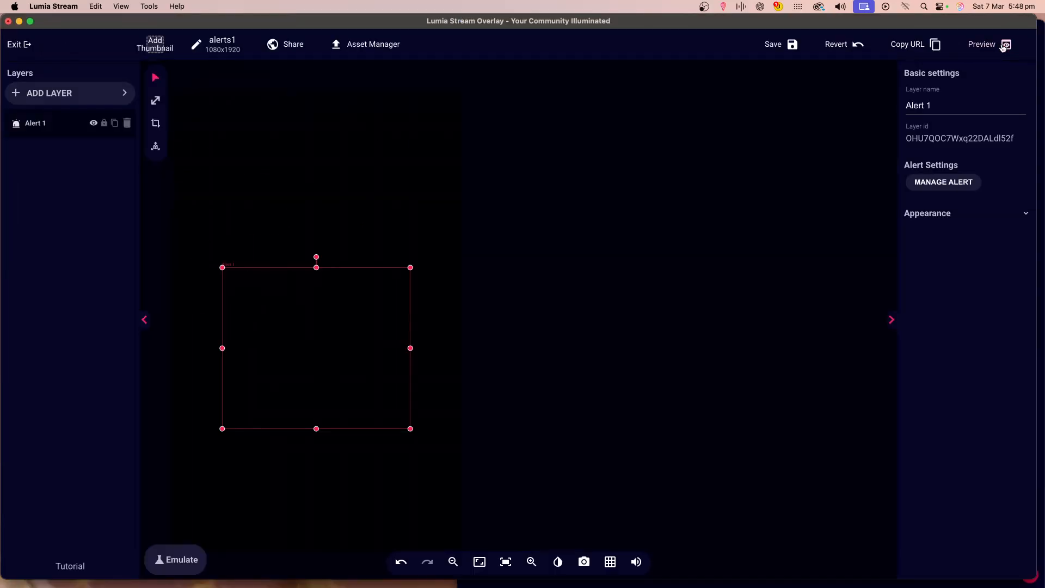
Save the overlay and copy its URL.
click(793, 50)
click(906, 46)
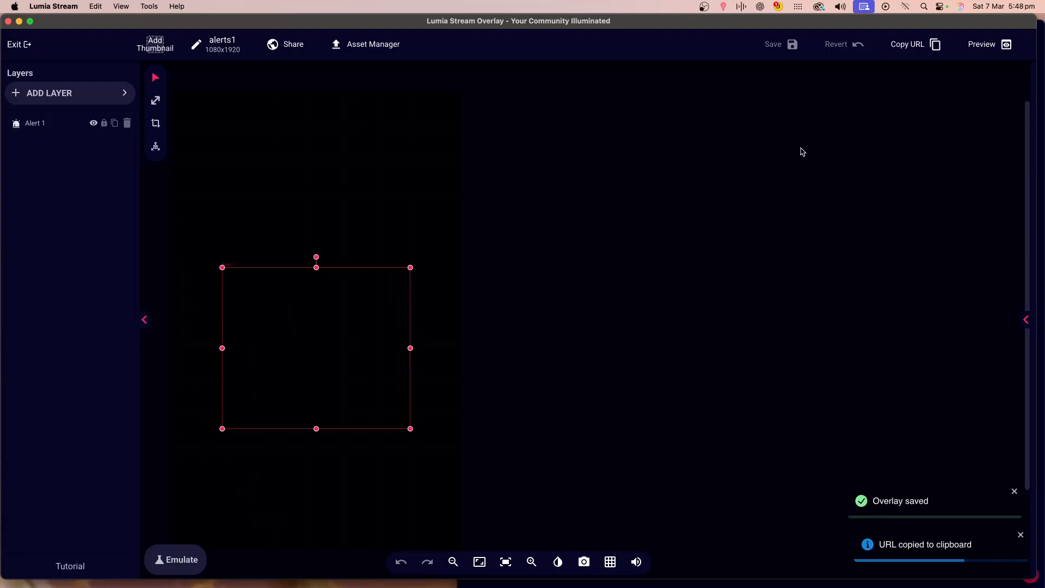